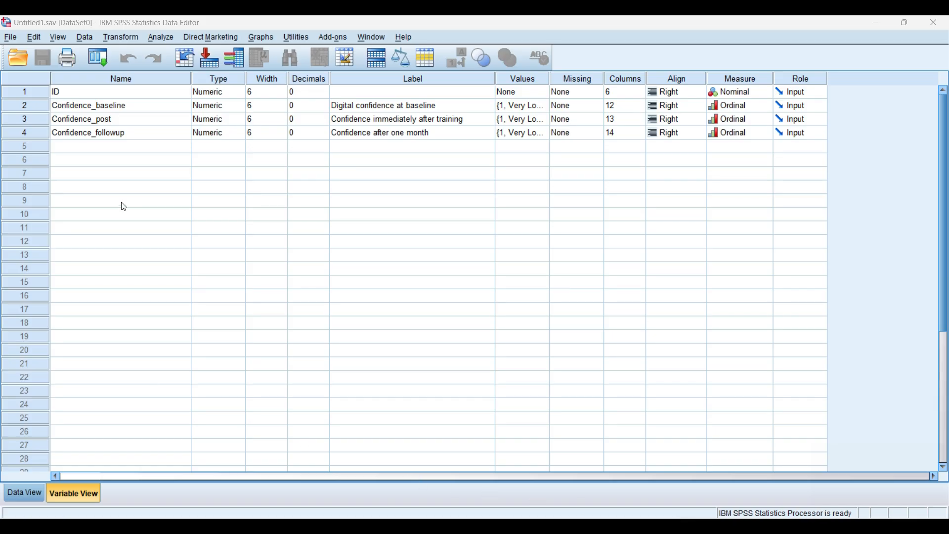
# Step: Review the recorded cases for the ID and confidence variables, and return to the variable definitions
pyautogui.click(33, 491)
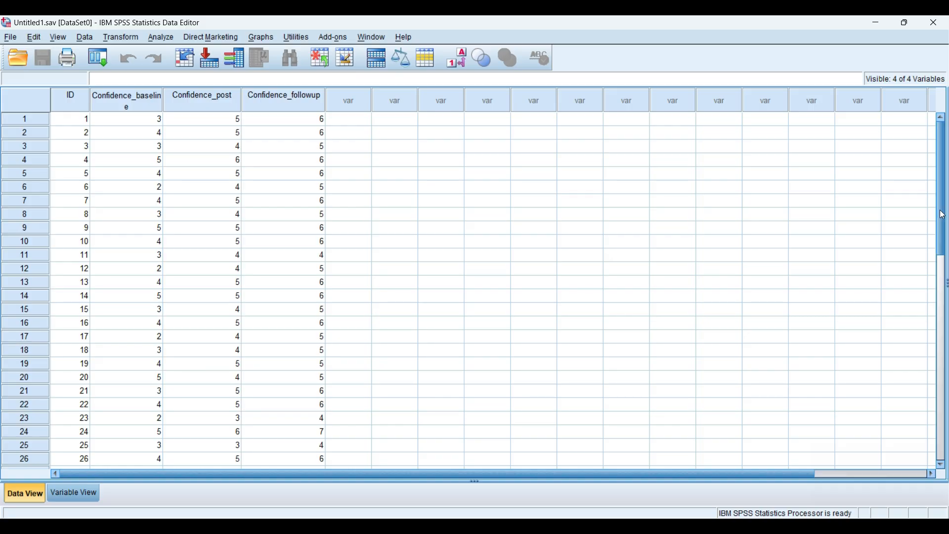
pyautogui.moveTo(939, 212); pyautogui.dragTo(944, 128)
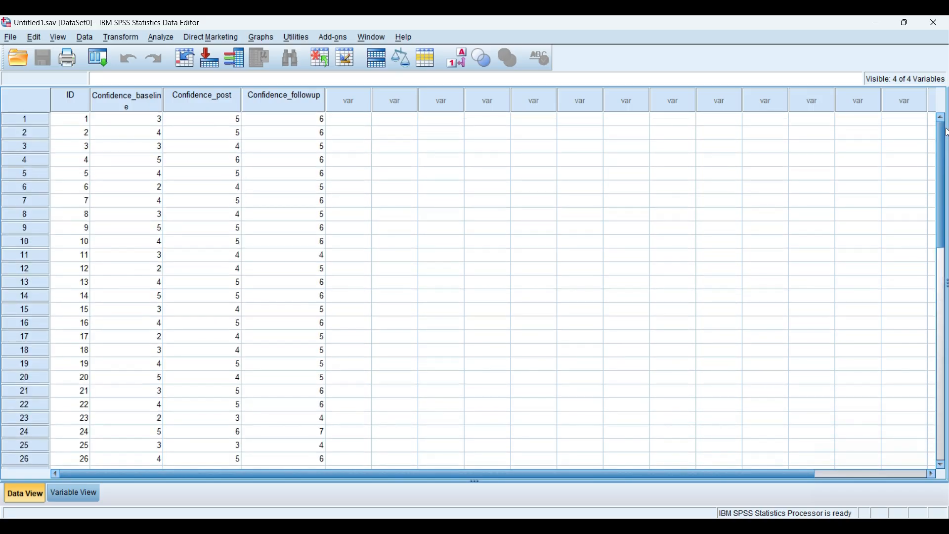
pyautogui.click(85, 497)
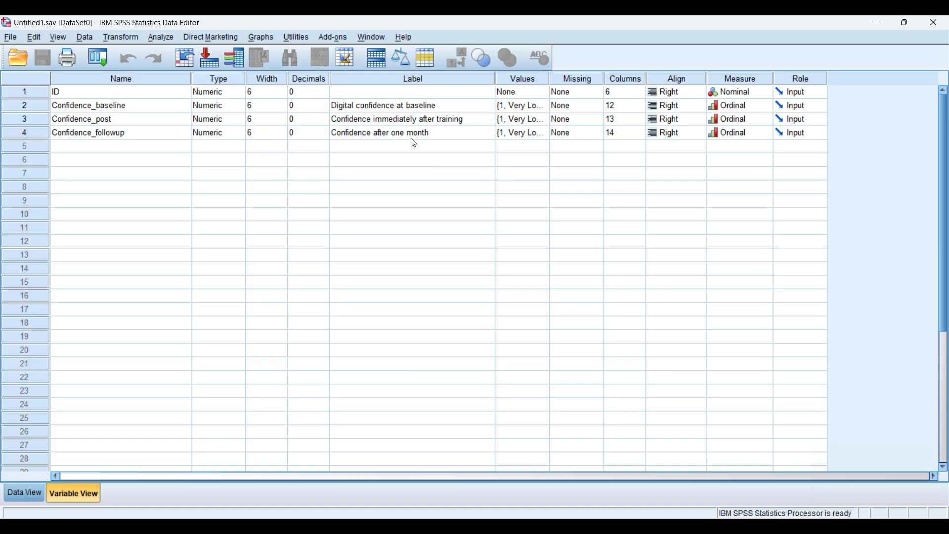
# Step: Check the full list of value labels defined for Confidence_baseline and close it
pyautogui.click(539, 106)
pyautogui.click(543, 106)
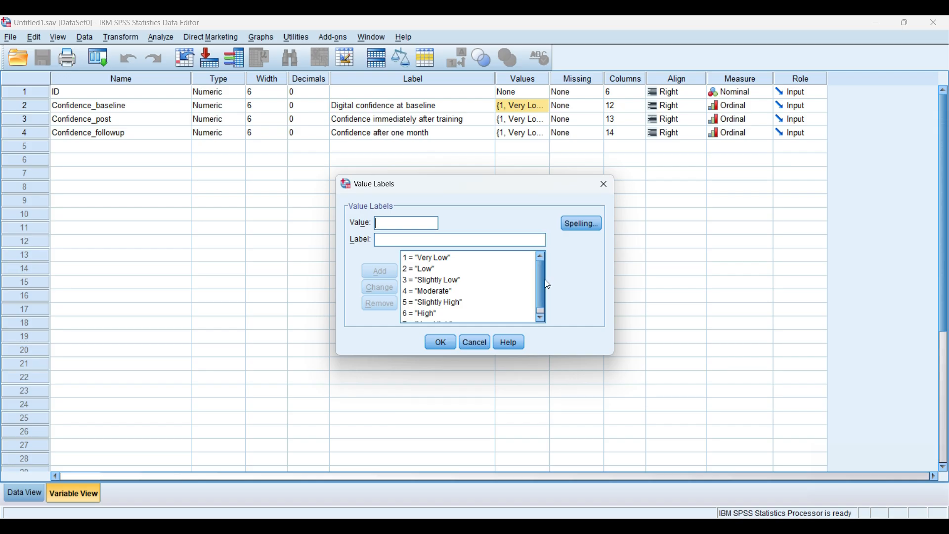
pyautogui.moveTo(541, 290); pyautogui.dragTo(544, 307)
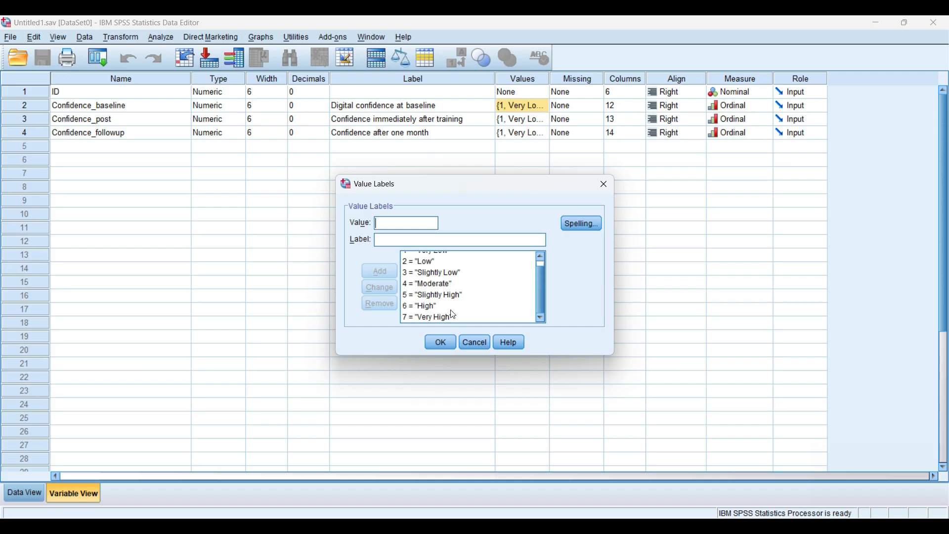
pyautogui.click(440, 343)
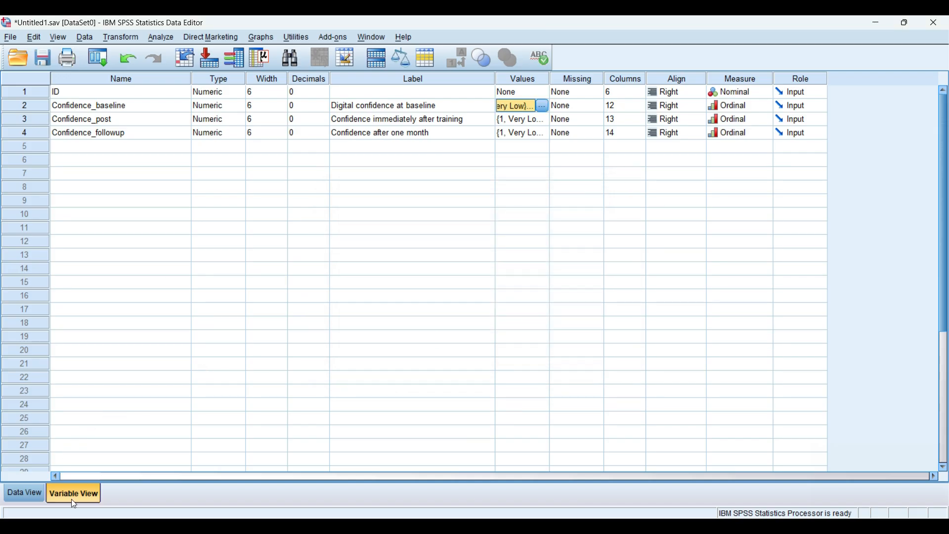
# Step: From the case data, open the legacy nonparametric test for K related samples and widen its dialog to show full variable names
pyautogui.click(22, 491)
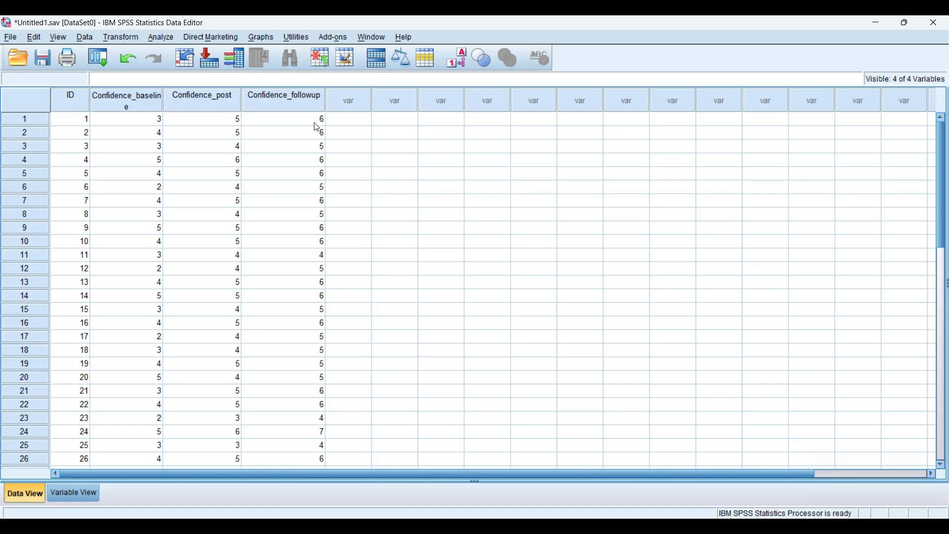
pyautogui.click(166, 41)
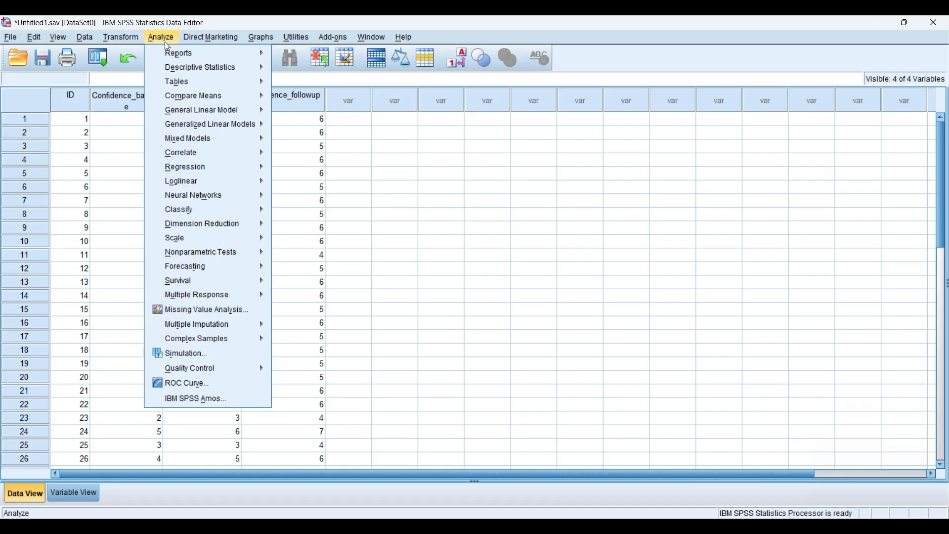
pyautogui.moveTo(186, 53)
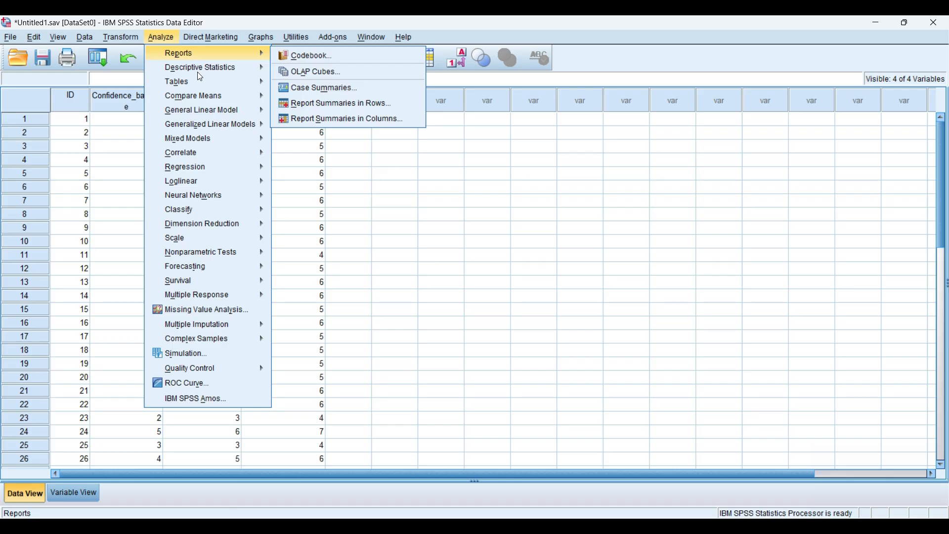
pyautogui.moveTo(219, 257)
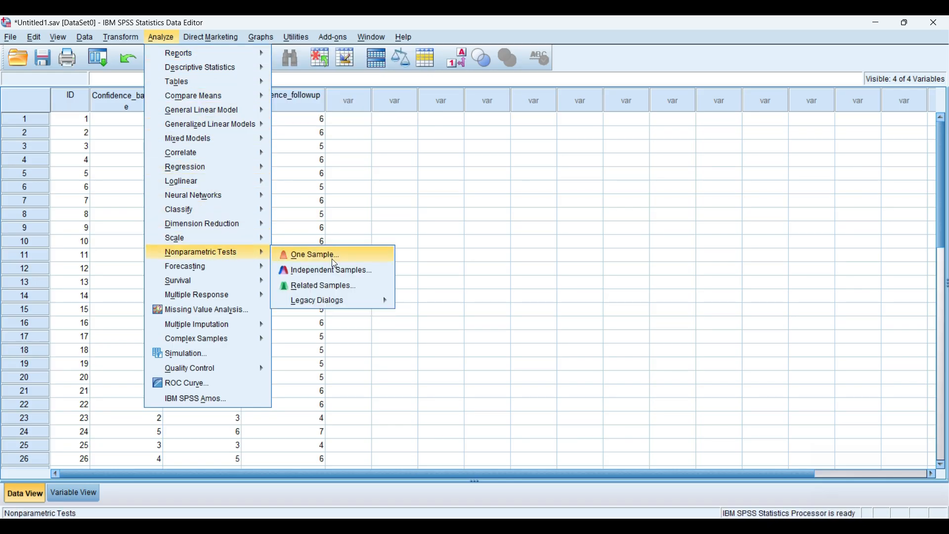
pyautogui.moveTo(340, 301)
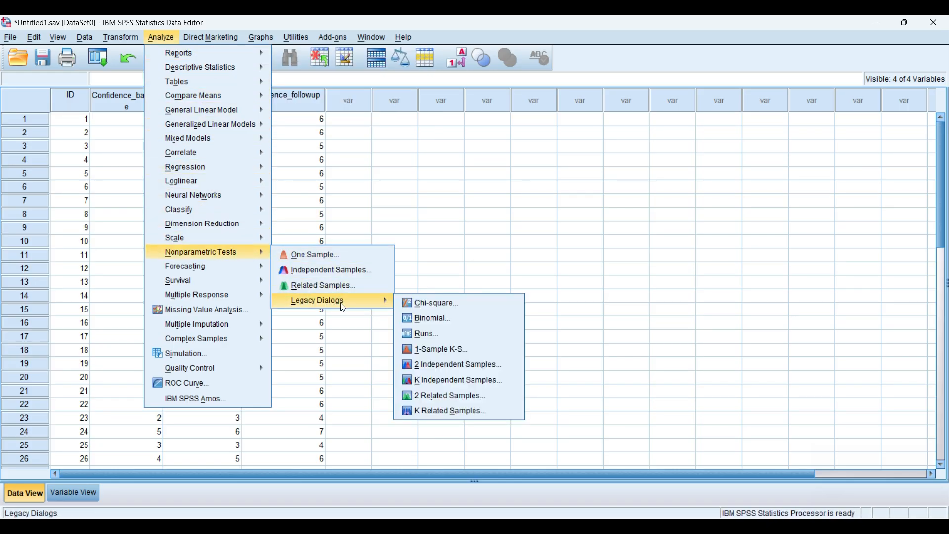
pyautogui.click(473, 420)
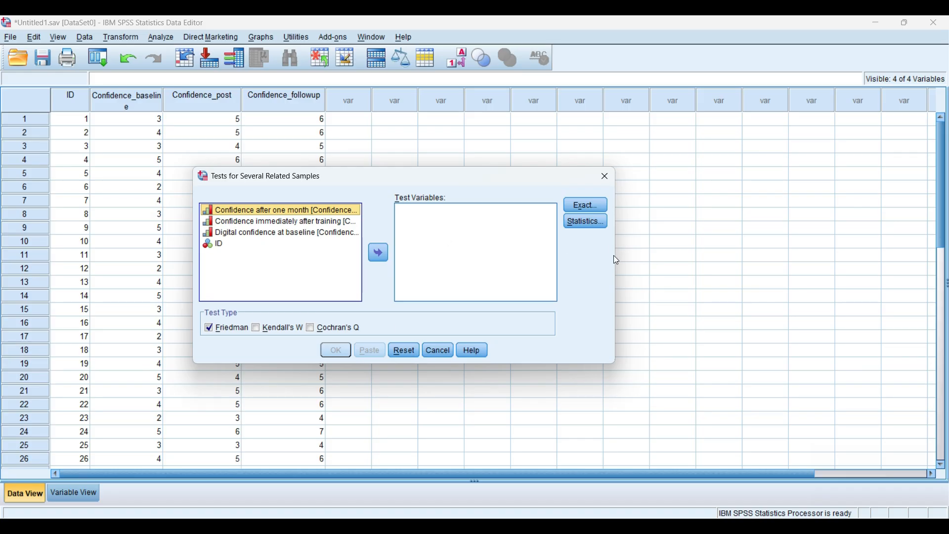
pyautogui.moveTo(615, 254); pyautogui.dragTo(809, 254)
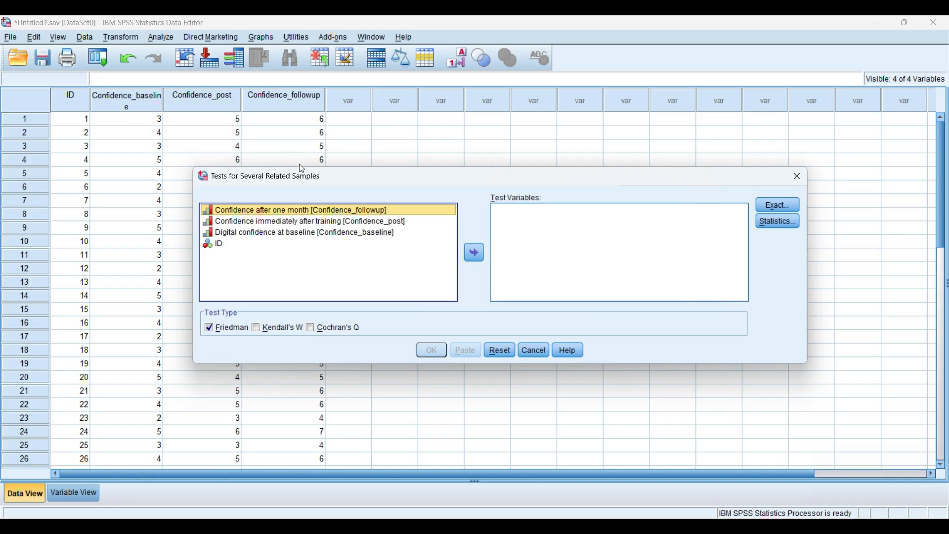
# Step: Add Confidence_baseline, Confidence_post and Confidence_followup, in that order, as test variables for the Friedman test
pyautogui.click(377, 233)
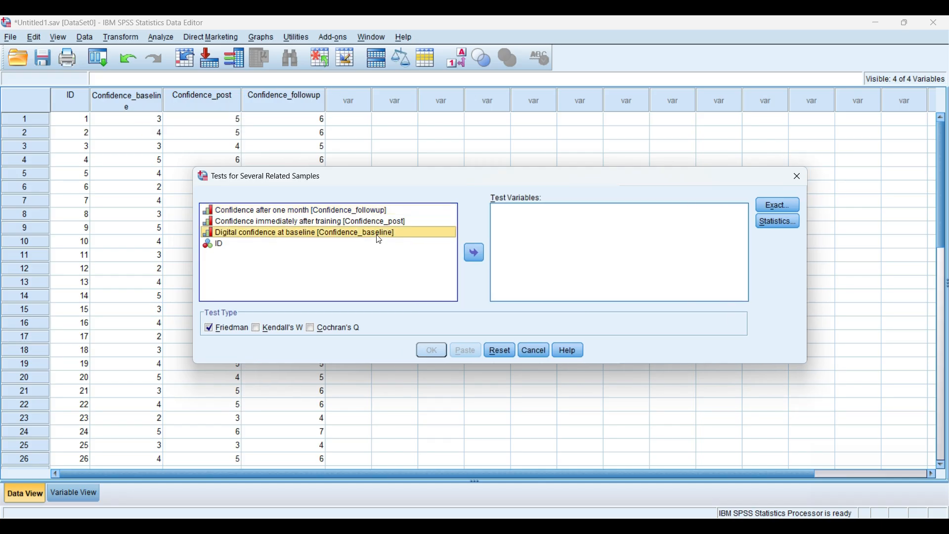
pyautogui.click(475, 255)
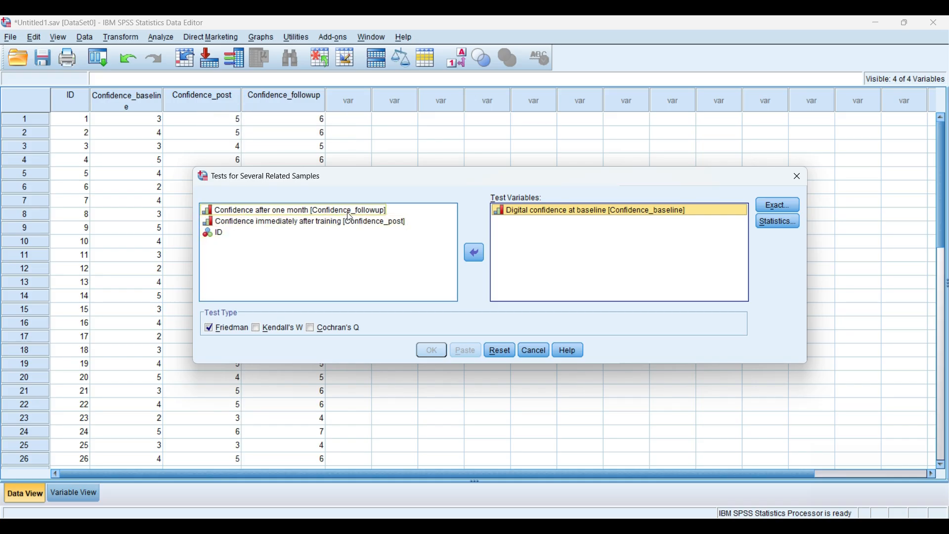
pyautogui.click(281, 227)
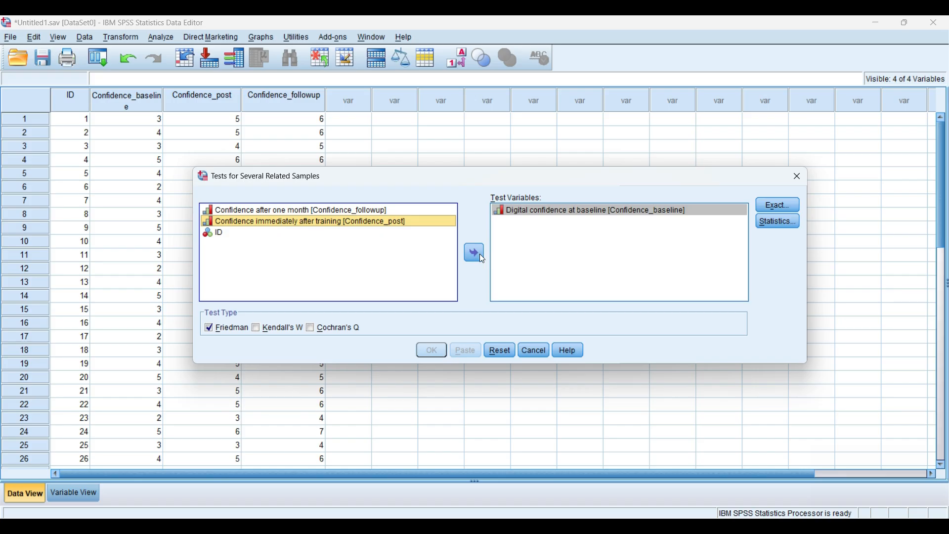
pyautogui.click(474, 254)
pyautogui.click(300, 211)
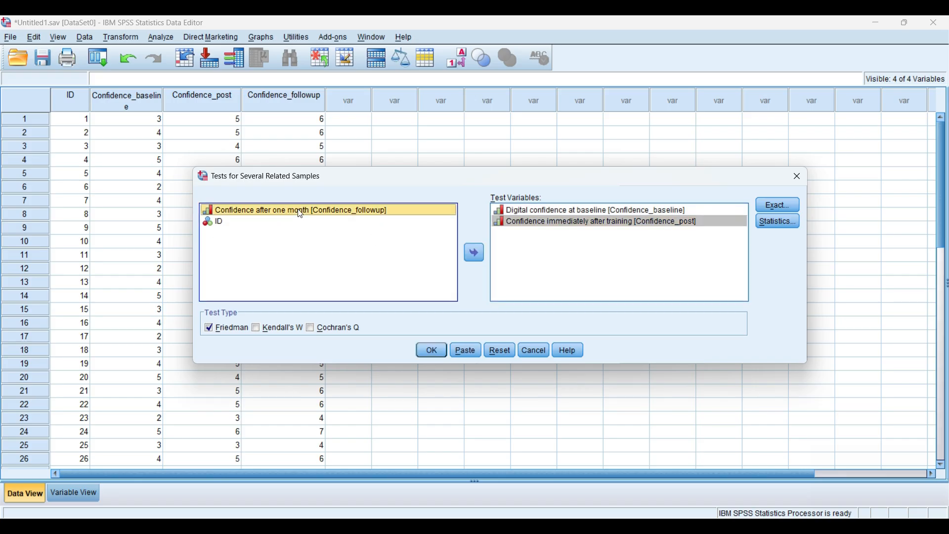
pyautogui.click(470, 254)
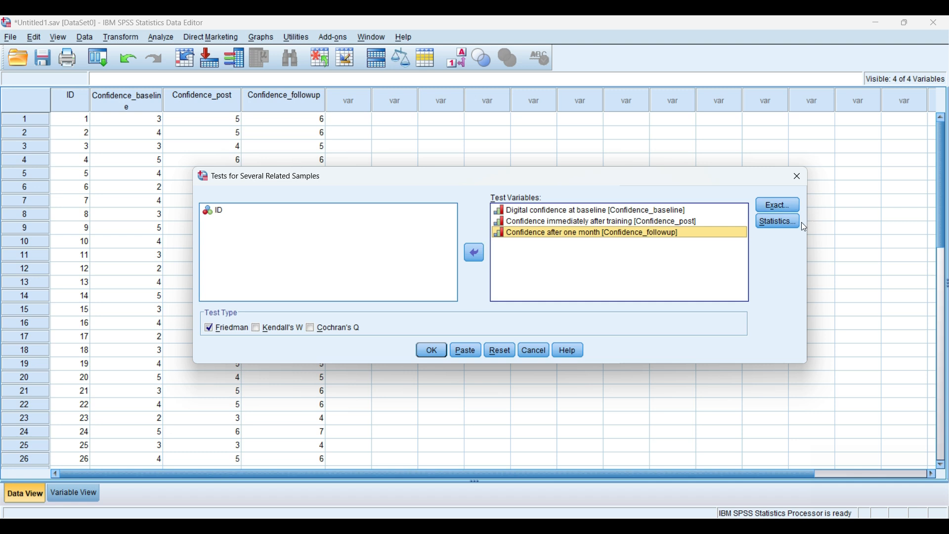
# Step: Include descriptive statistics in the Friedman test and run the analysis
pyautogui.click(785, 222)
pyautogui.click(418, 259)
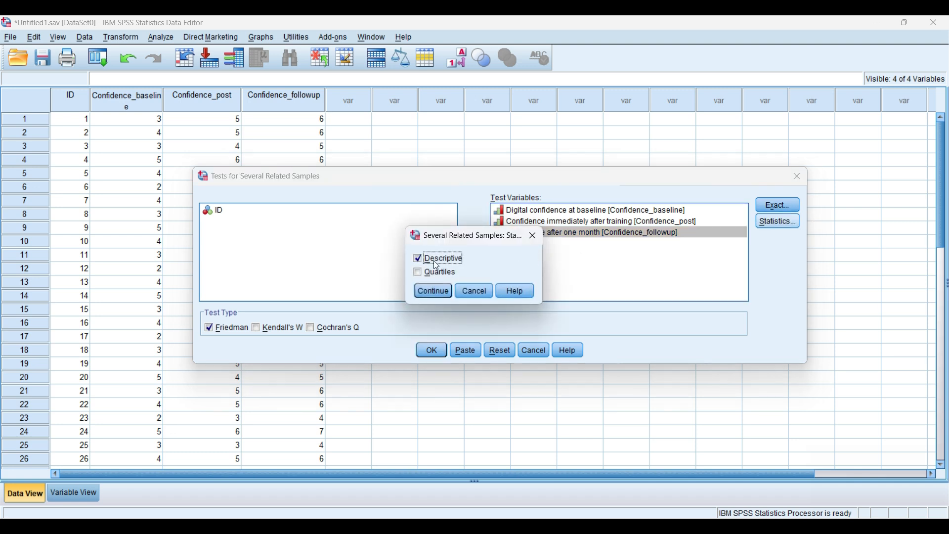
pyautogui.click(437, 290)
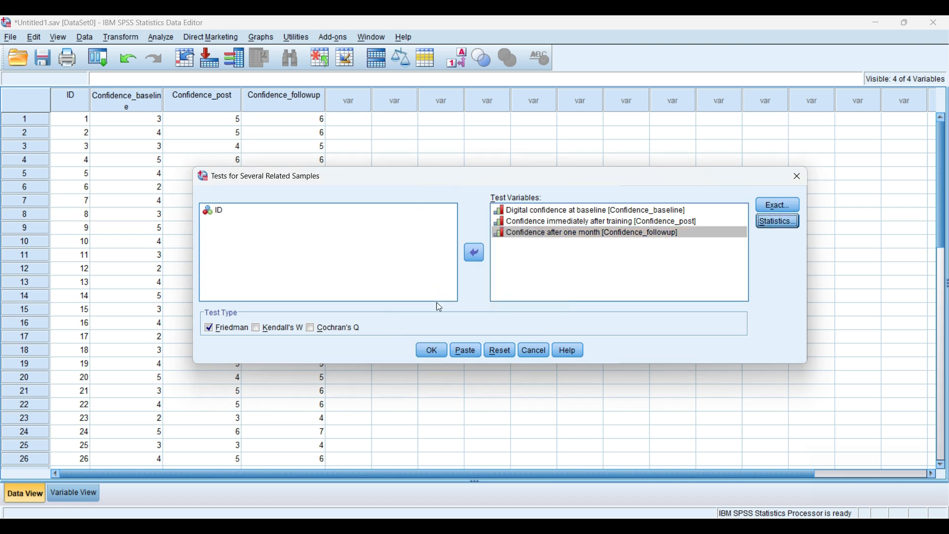
pyautogui.click(439, 353)
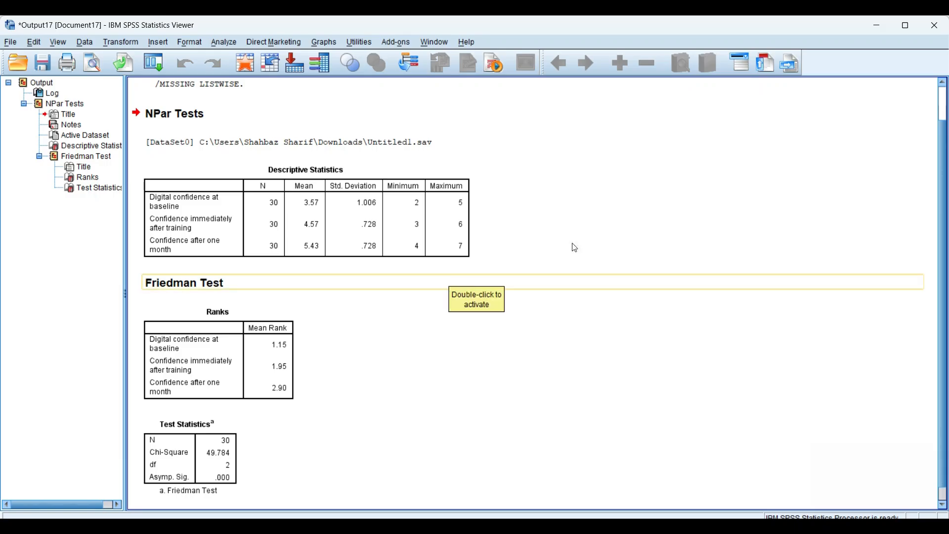
# Step: Examine the Friedman test output, including the descriptive statistics, mean ranks, chi-square, df and asymptotic significance
pyautogui.scroll(-1, 946, 198)
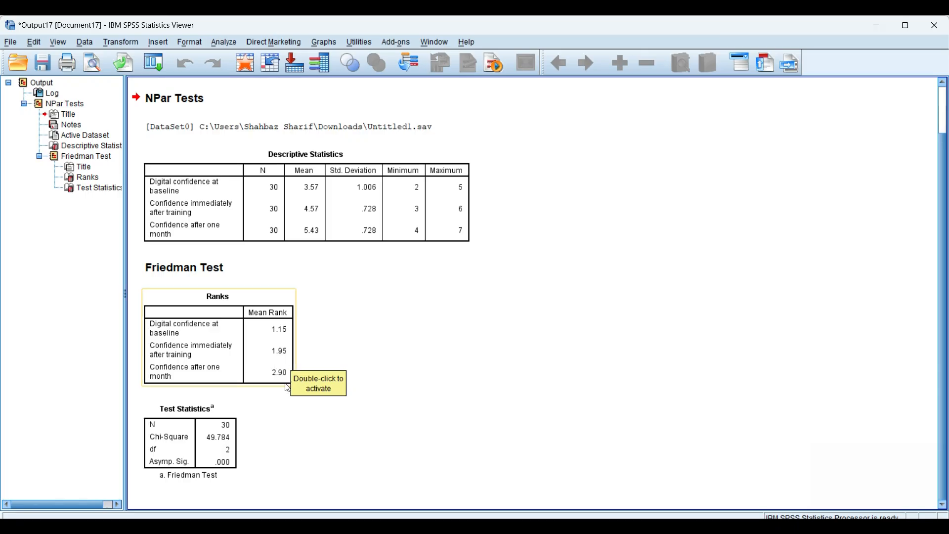
pyautogui.click(326, 367)
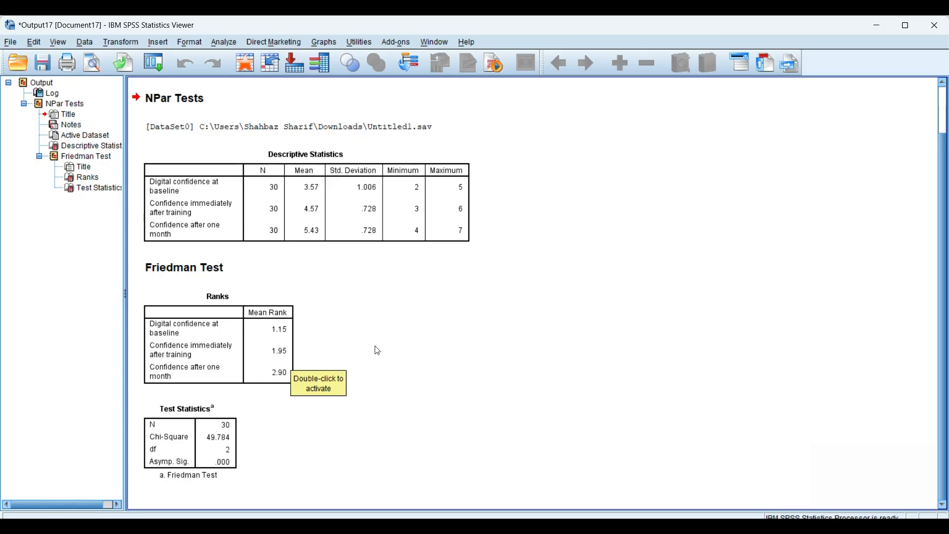
pyautogui.click(290, 352)
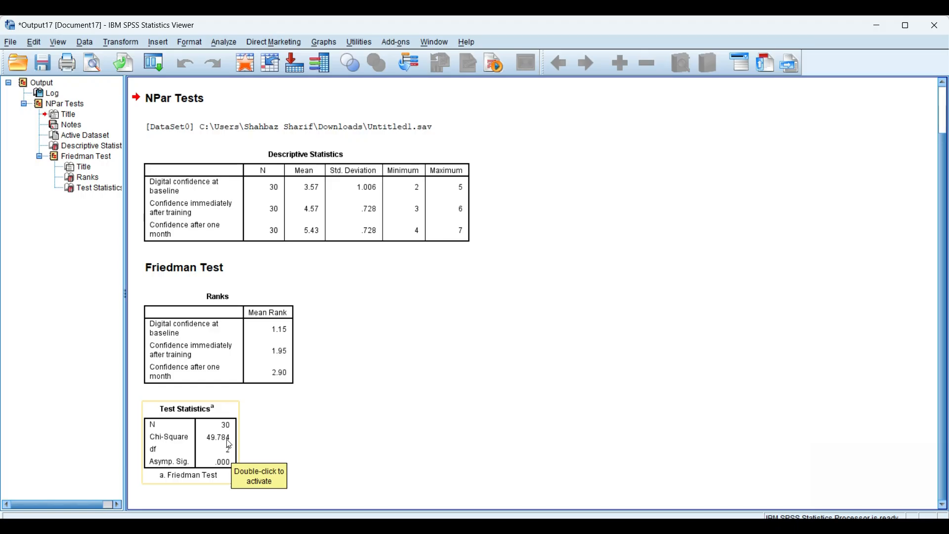
pyautogui.click(188, 332)
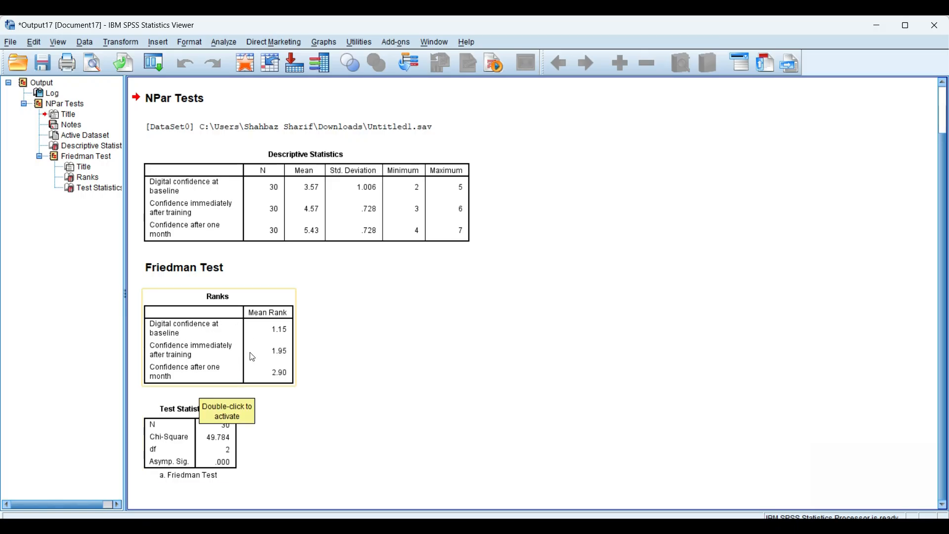
pyautogui.click(290, 415)
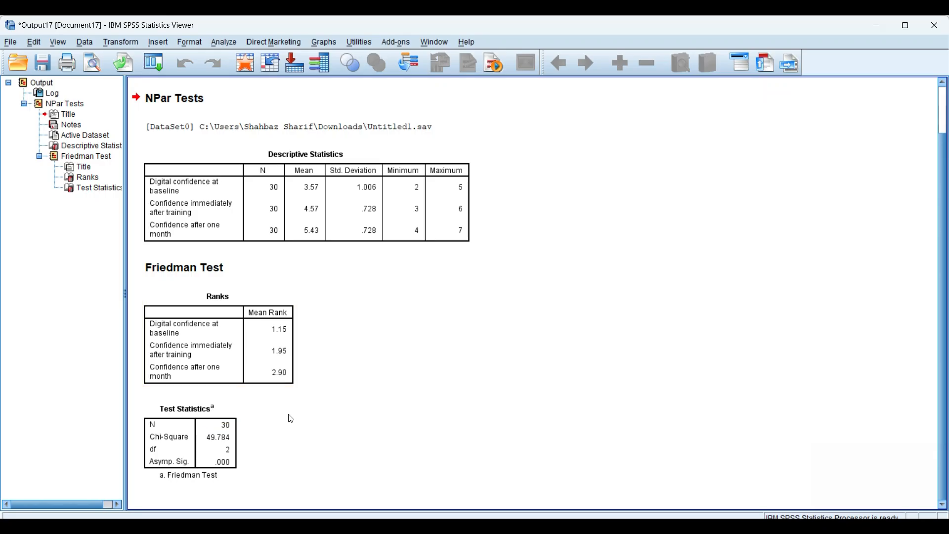
pyautogui.click(223, 449)
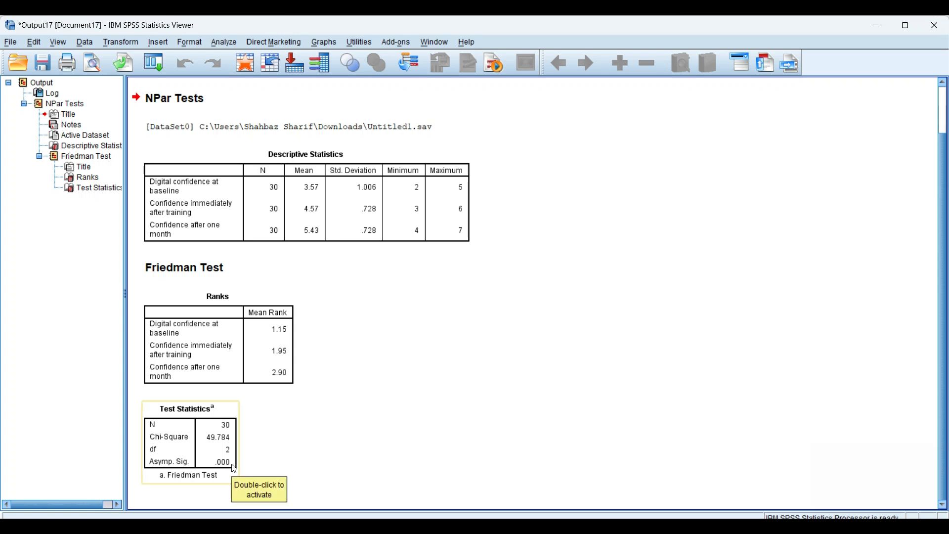
pyautogui.click(250, 469)
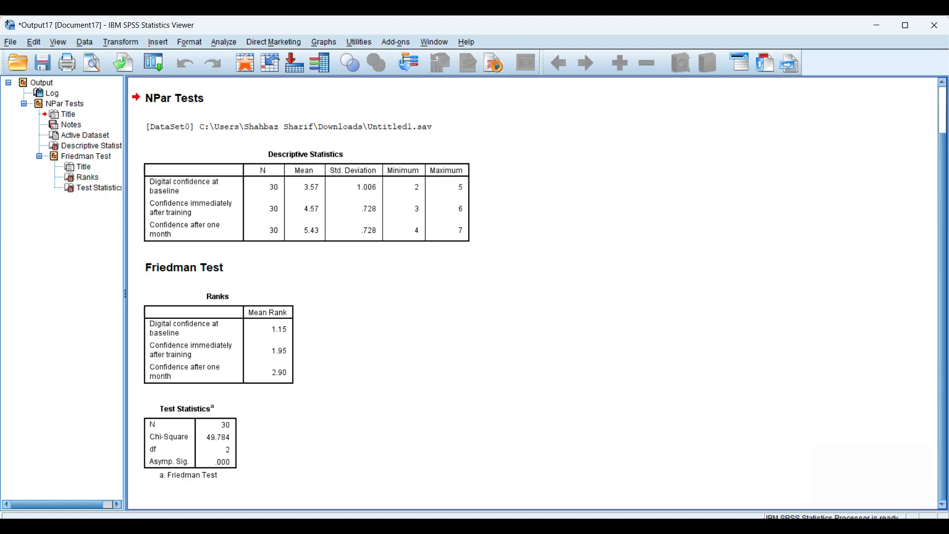
# Step: Switch to the PowerPoint slide show and advance to the slide that calculates the Kendall's W effect size
pyautogui.click(648, 526)
pyautogui.press('Right')
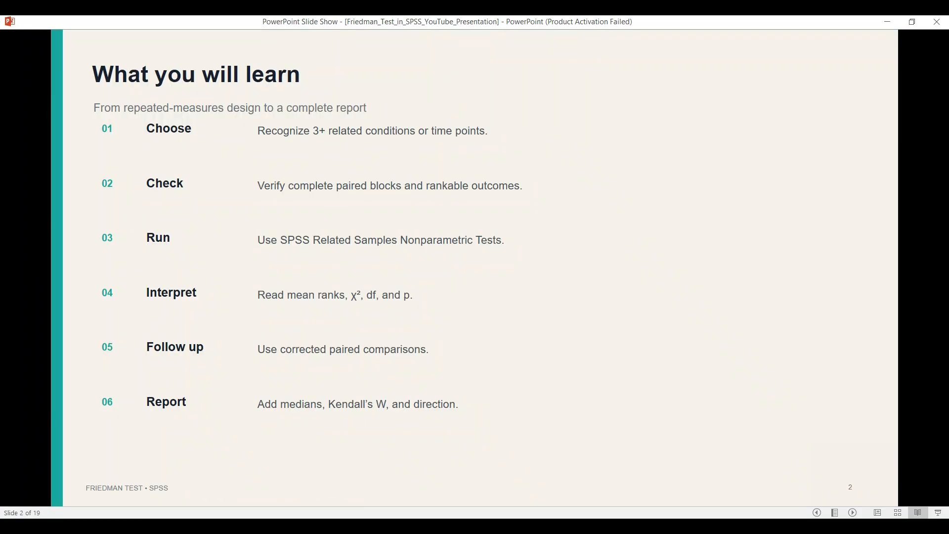
pyautogui.press('Right')
pyautogui.press('Right')
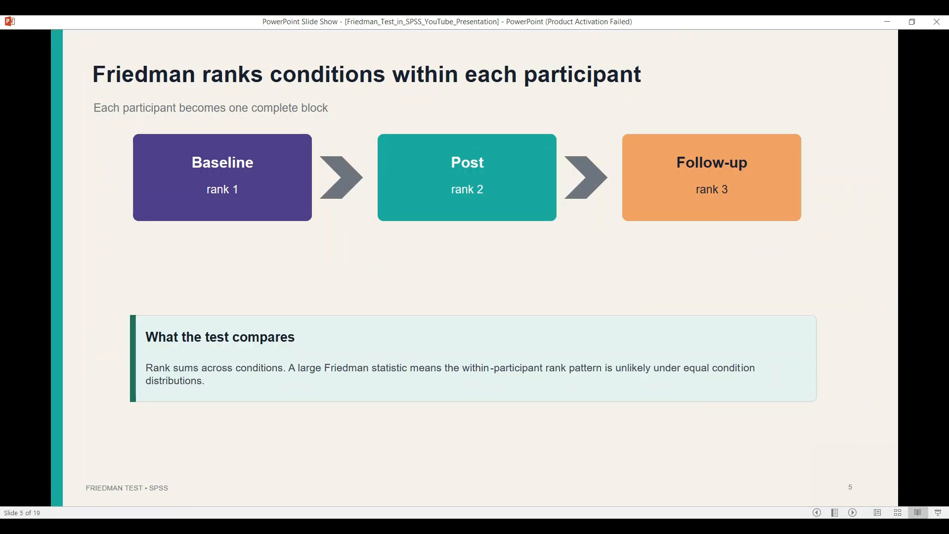
pyautogui.press('Right')
pyautogui.press('Right')
pyautogui.press('Right')
pyautogui.press('Right')
pyautogui.press('Right')
pyautogui.press('Right')
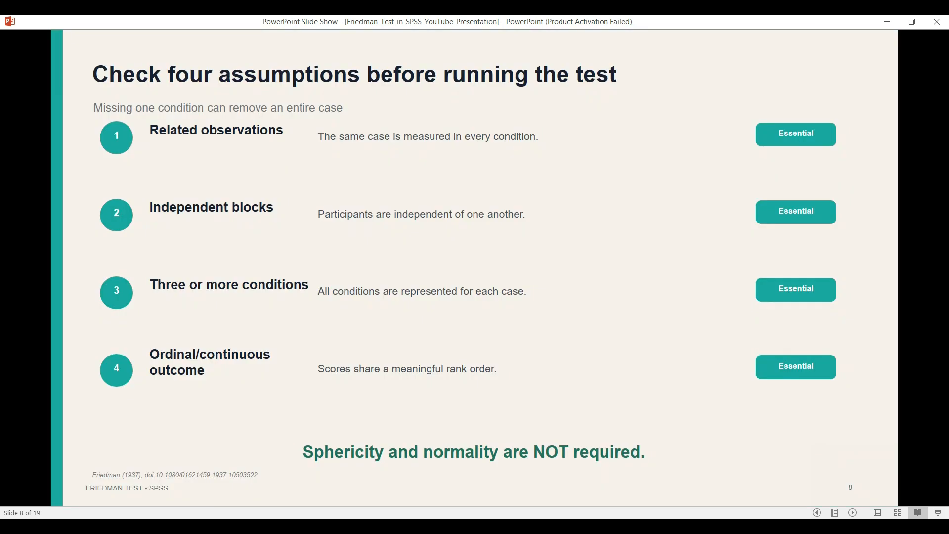
pyautogui.press('Left')
pyautogui.press('Right')
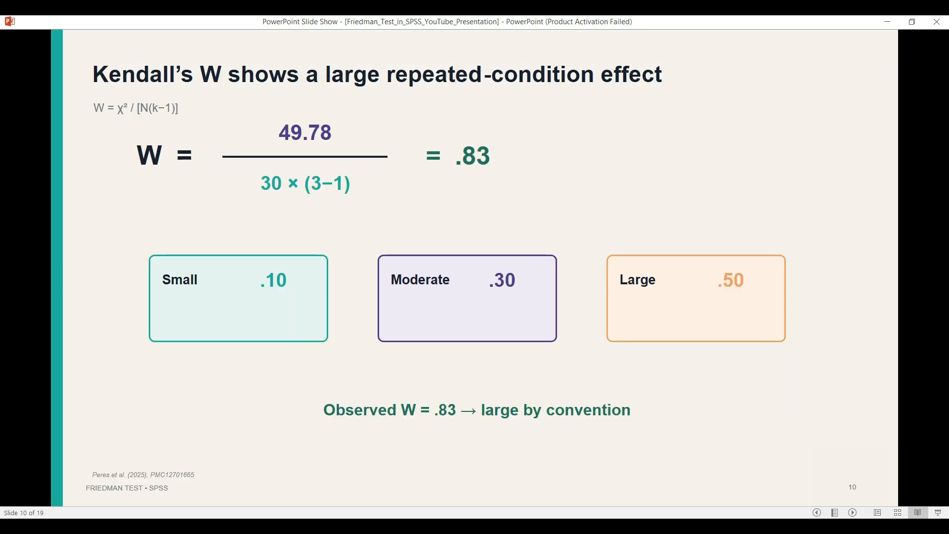
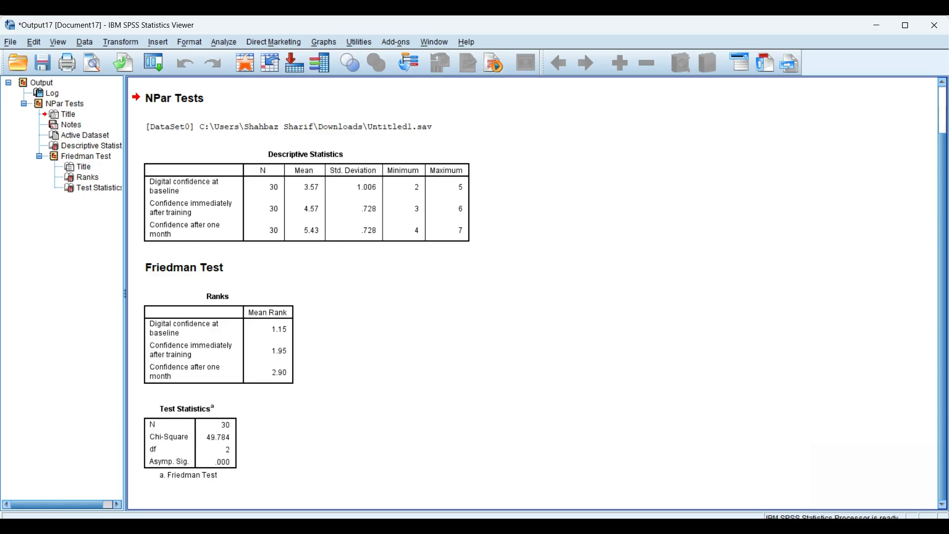
# Step: Switch to the SPSS Data Editor and open the legacy nonparametric test for two related samples
pyautogui.click(692, 527)
pyautogui.moveTo(520, 526)
pyautogui.click(453, 477)
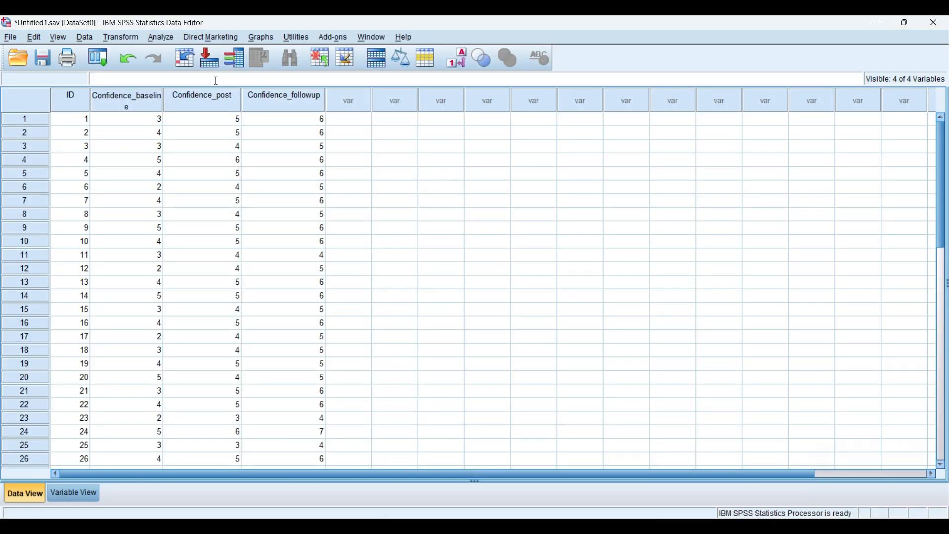
pyautogui.click(161, 38)
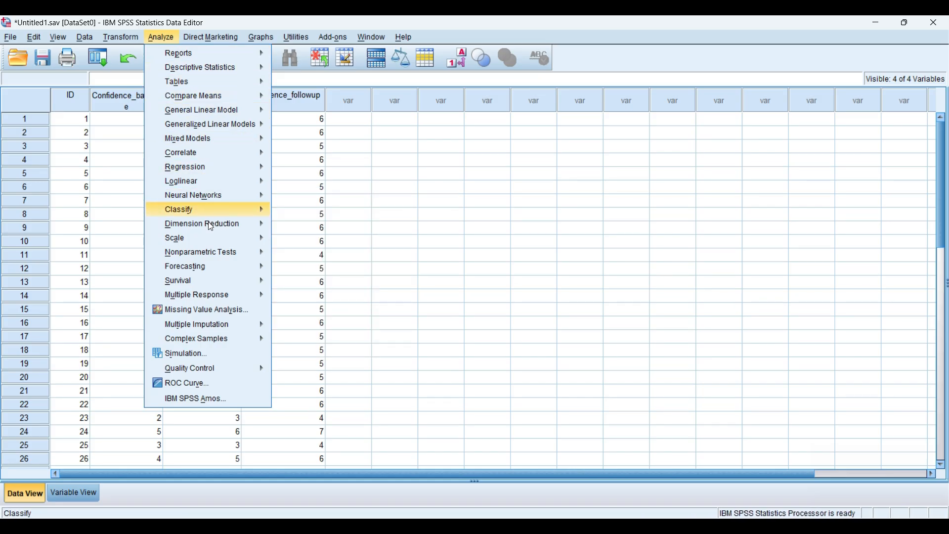
pyautogui.moveTo(212, 252)
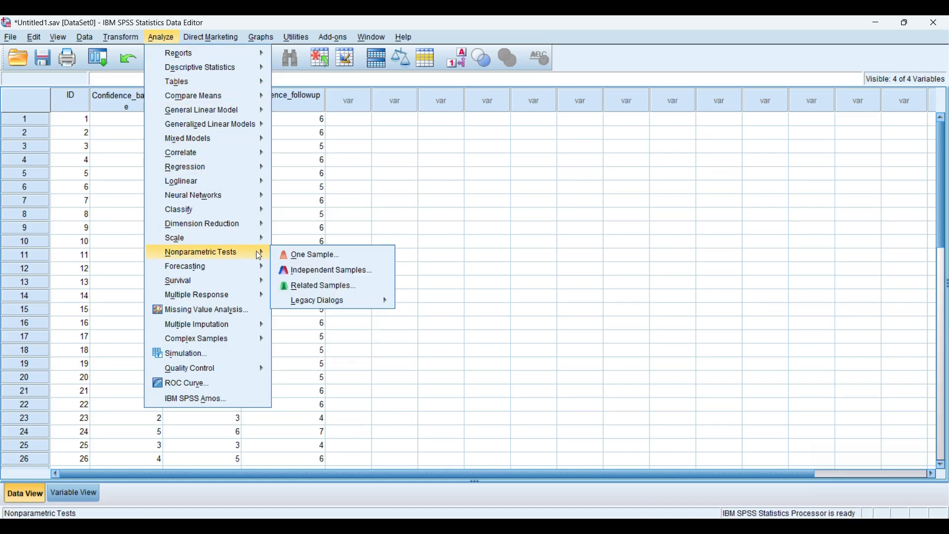
pyautogui.moveTo(323, 308)
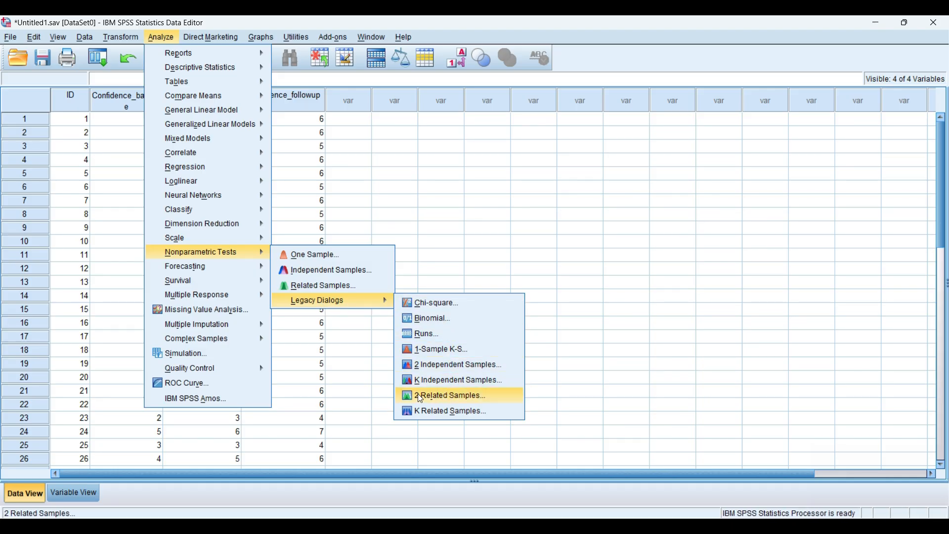
pyautogui.click(465, 398)
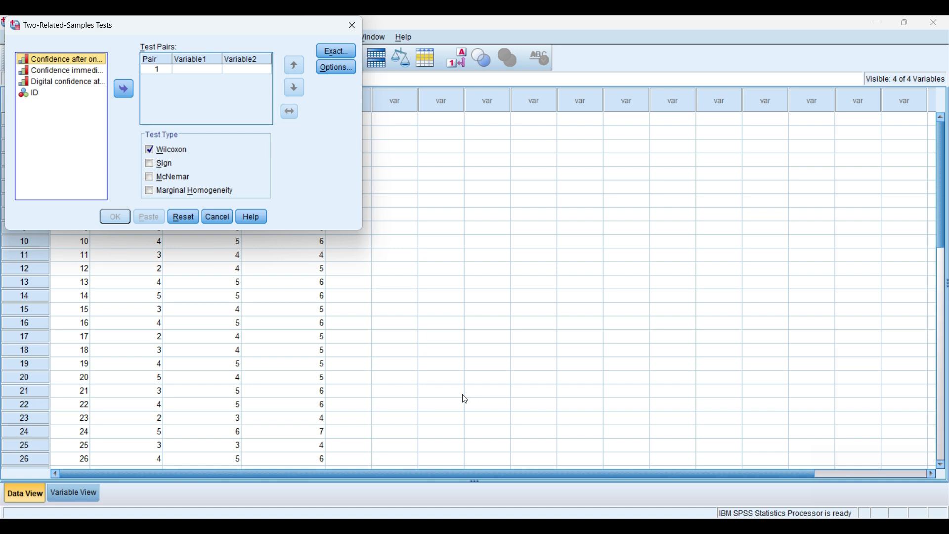
# Step: Set up the first test pair with Confidence_baseline as Variable1 and Confidence_post as Variable2
pyautogui.moveTo(364, 159); pyautogui.dragTo(825, 156)
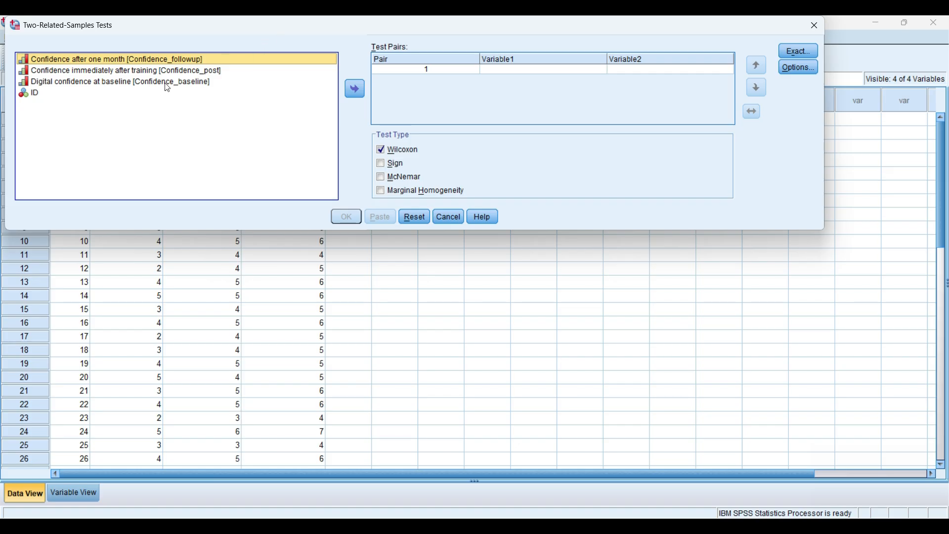
pyautogui.click(137, 84)
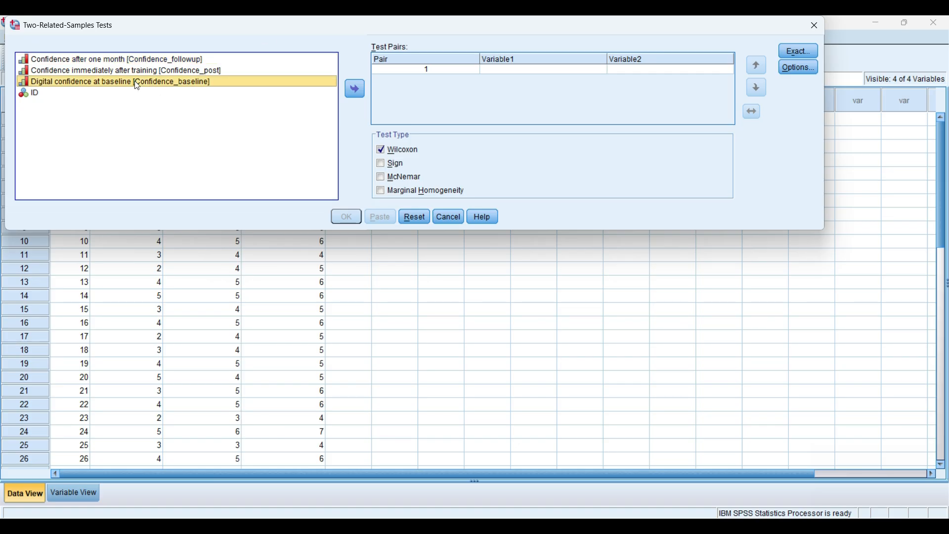
pyautogui.moveTo(137, 85); pyautogui.dragTo(489, 70)
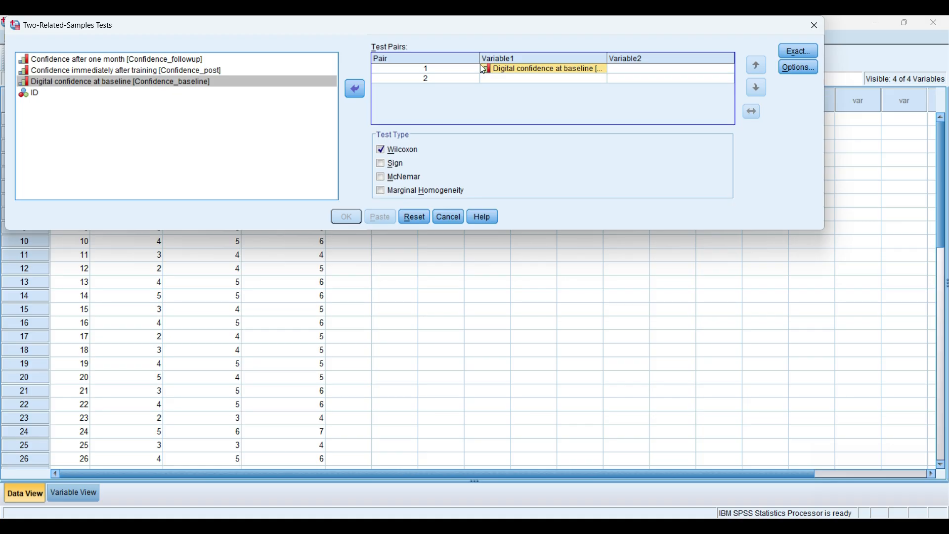
pyautogui.click(77, 73)
pyautogui.moveTo(78, 73); pyautogui.dragTo(614, 68)
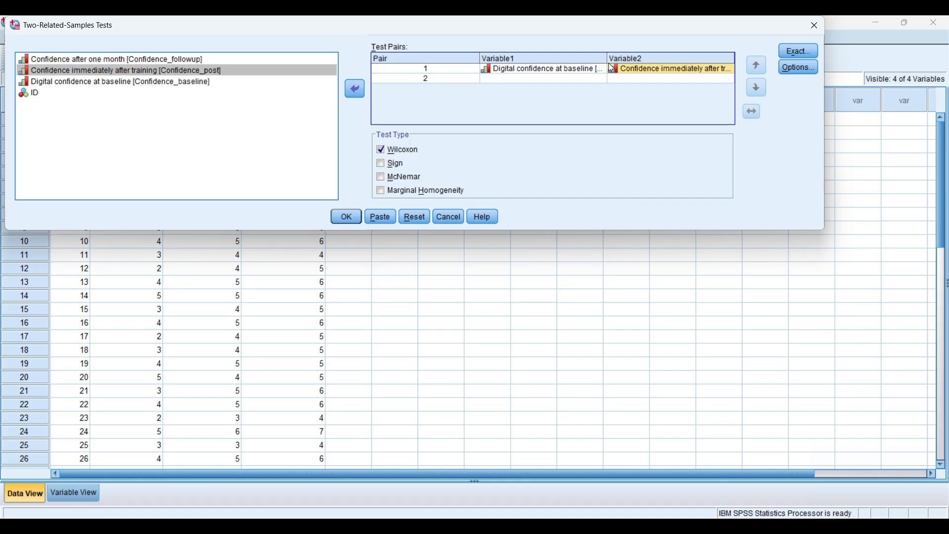
# Step: Include descriptive statistics and run the Wilcoxon test for the baseline and post-training pair
pyautogui.click(801, 67)
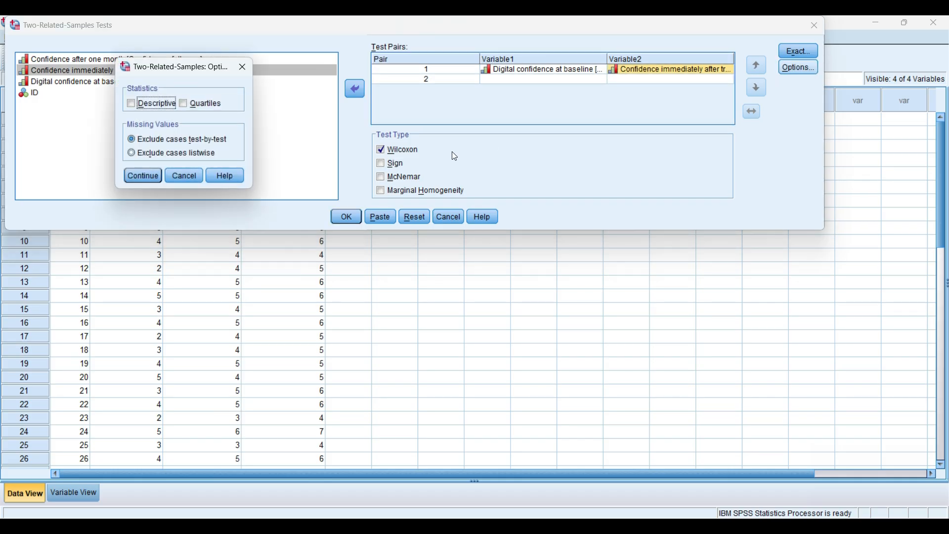
pyautogui.click(131, 104)
pyautogui.click(143, 177)
pyautogui.click(338, 218)
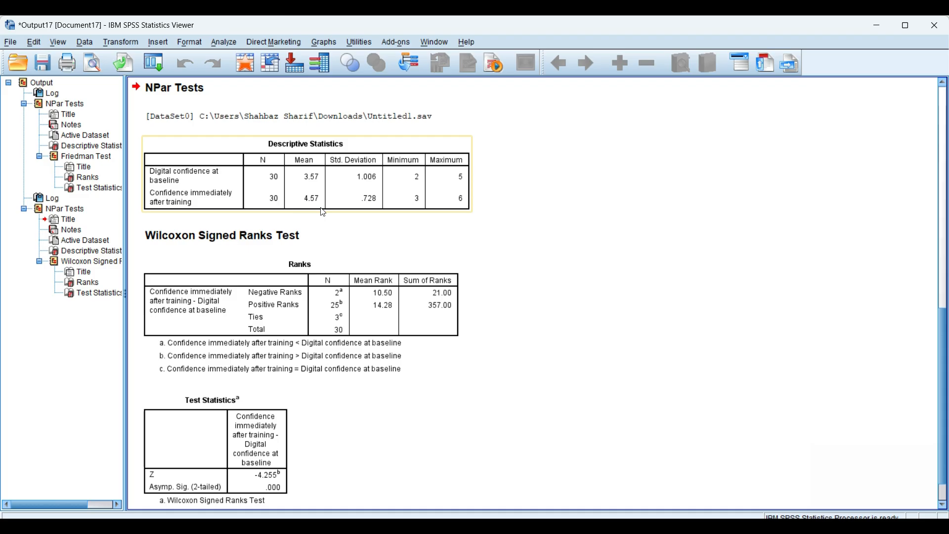
# Step: Examine the baseline versus post-training Wilcoxon output and check it against the significance thresholds in the PowerPoint slide show
pyautogui.click(379, 234)
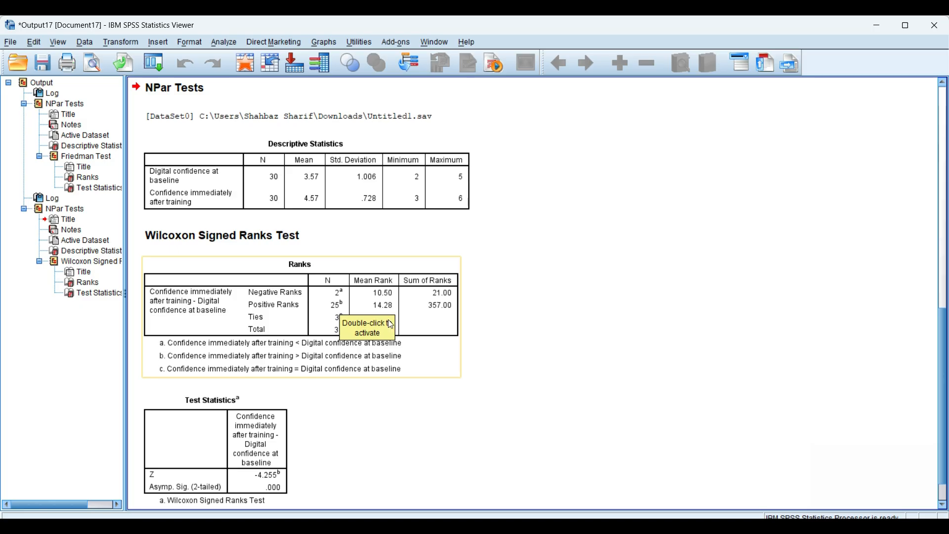
pyautogui.scroll(-2, 945, 336)
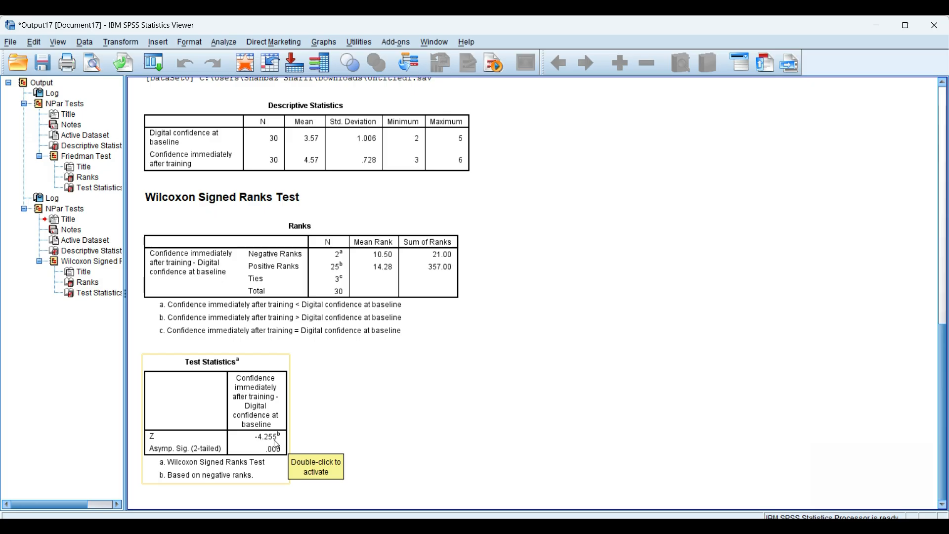
pyautogui.click(662, 525)
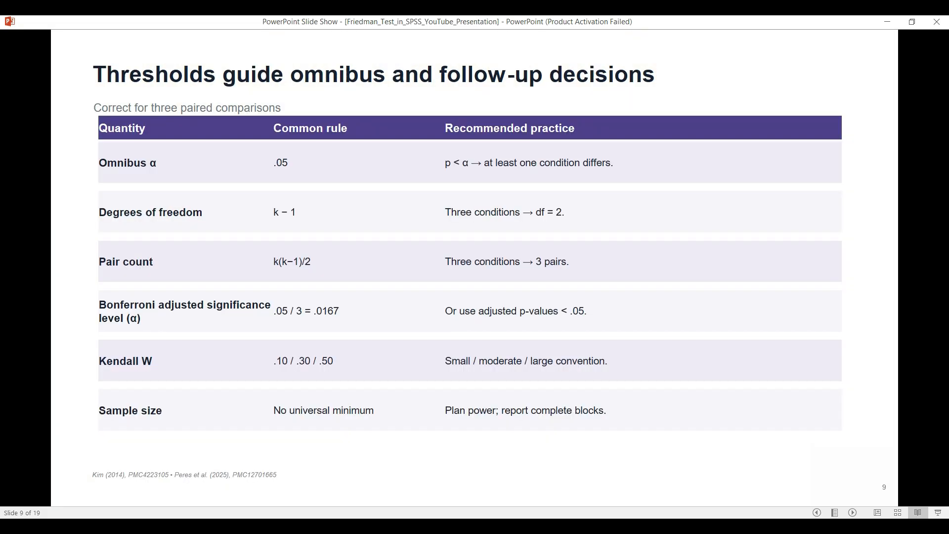
pyautogui.press('Right')
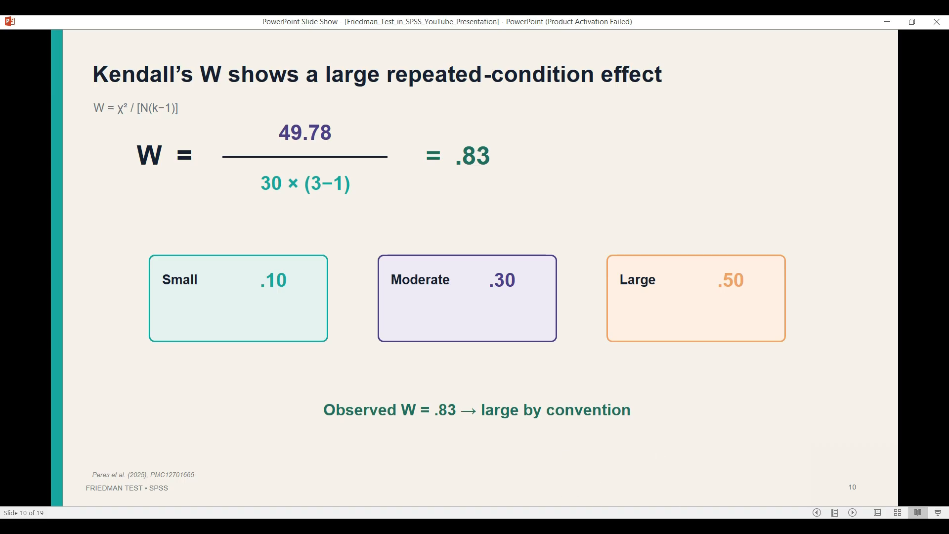
# Step: Return to the SPSS Data Editor and reopen the legacy two-related-samples test
pyautogui.click(683, 527)
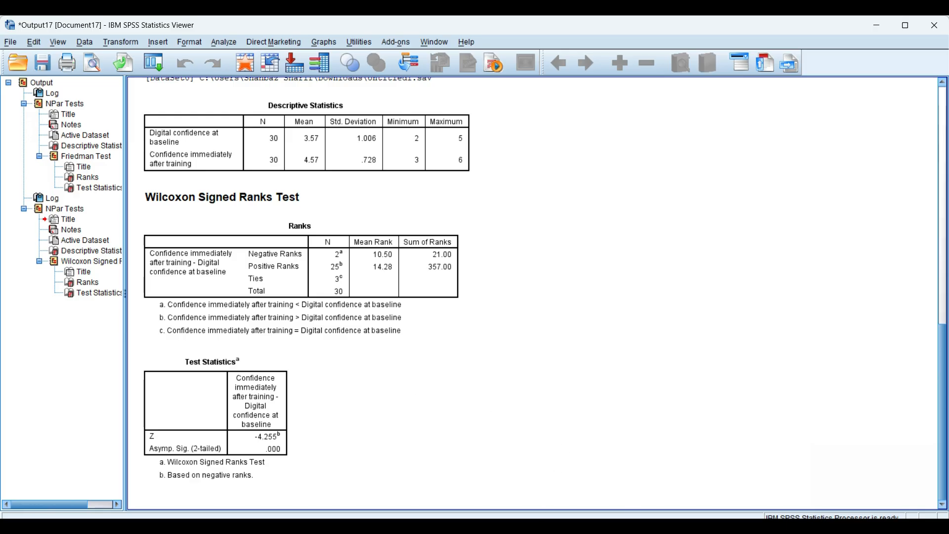
pyautogui.moveTo(519, 527)
pyautogui.click(476, 495)
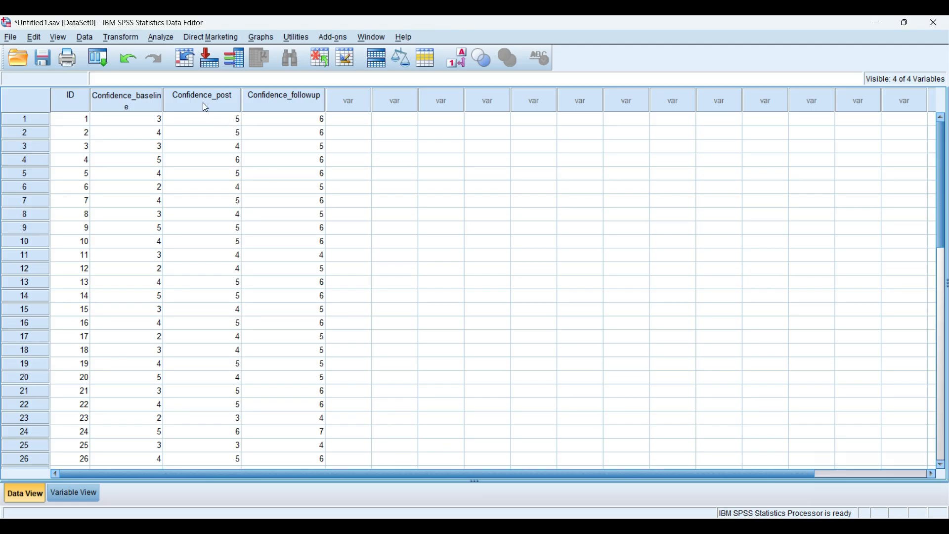
pyautogui.click(152, 40)
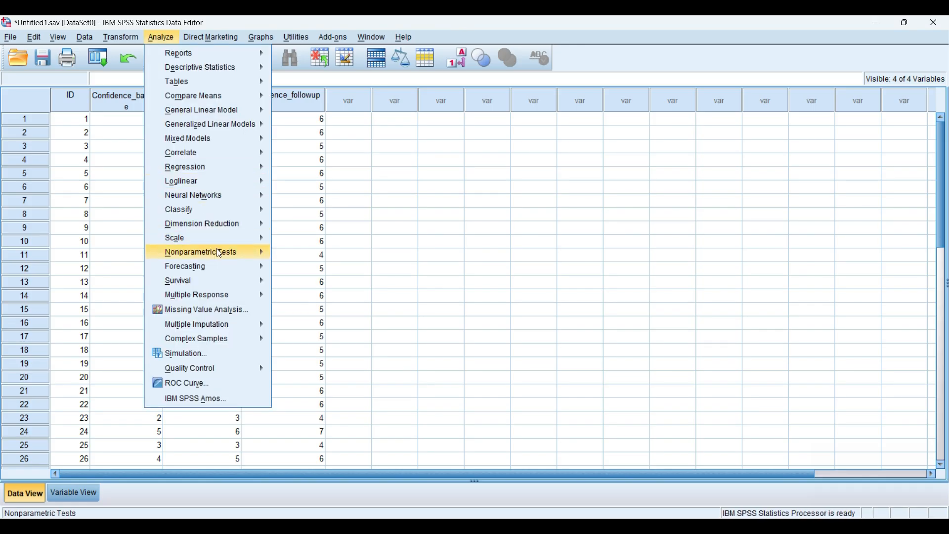
pyautogui.moveTo(221, 254)
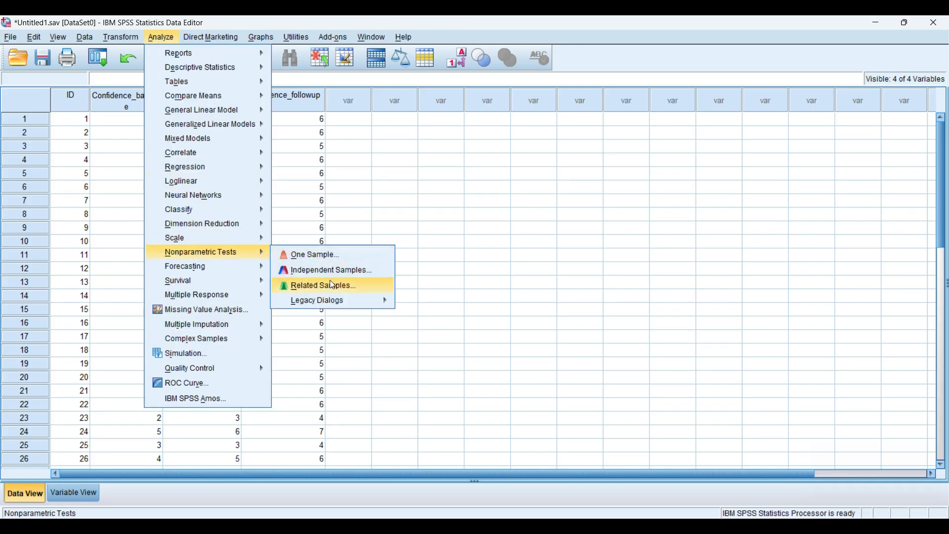
pyautogui.moveTo(348, 301)
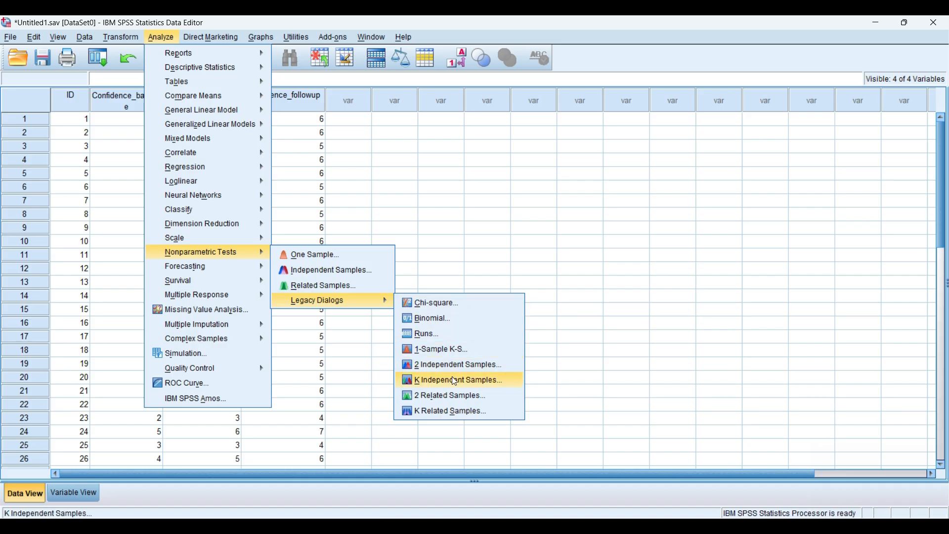
pyautogui.click(452, 397)
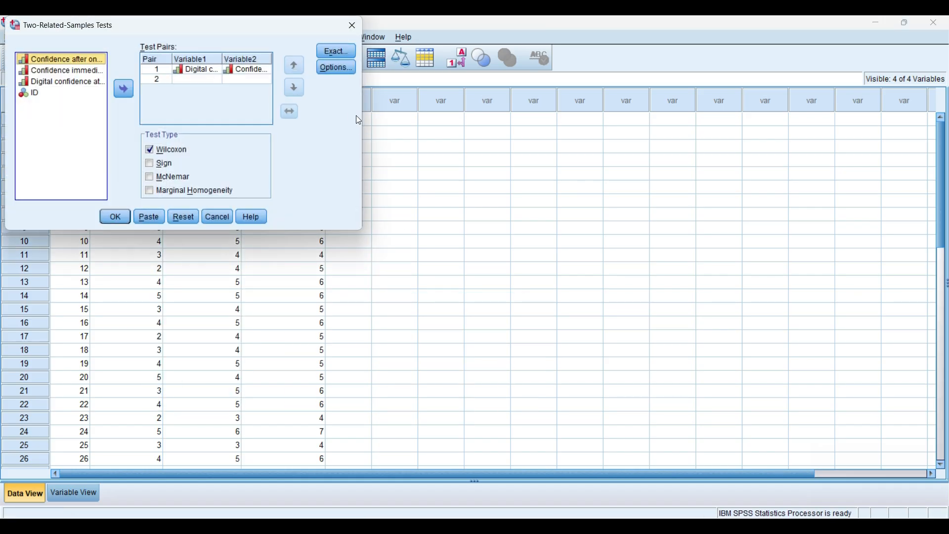
# Step: Replace Confidence_post with Confidence_followup as Variable2 of the first pair and run the Wilcoxon test
pyautogui.moveTo(364, 111); pyautogui.dragTo(841, 145)
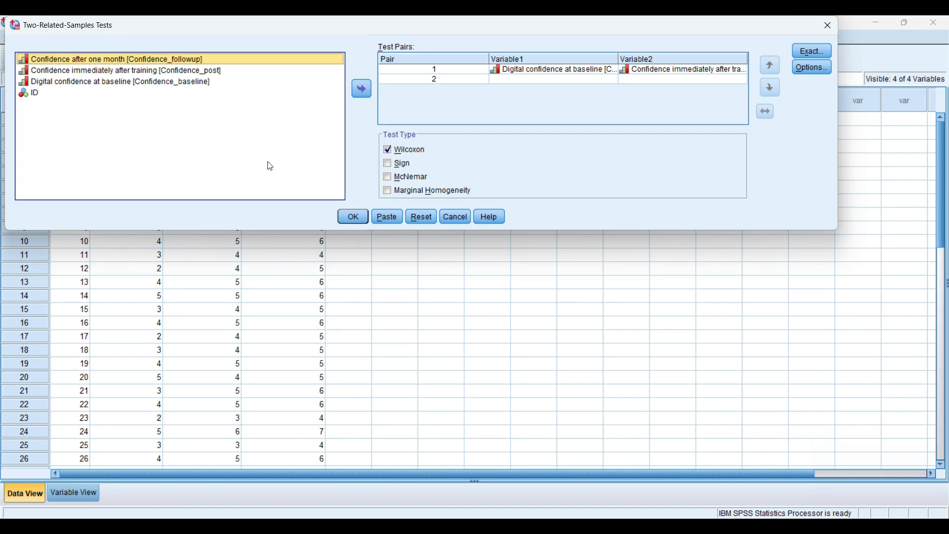
pyautogui.click(677, 74)
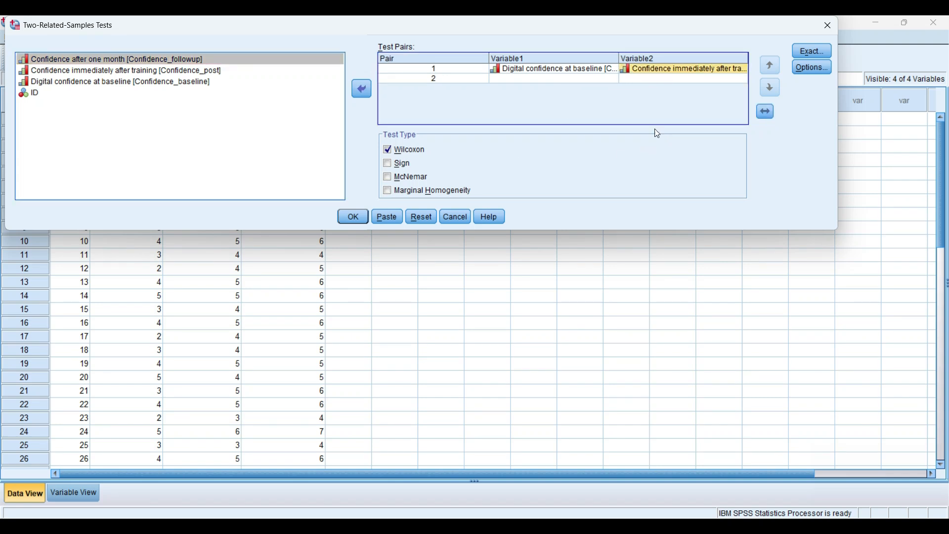
pyautogui.click(362, 90)
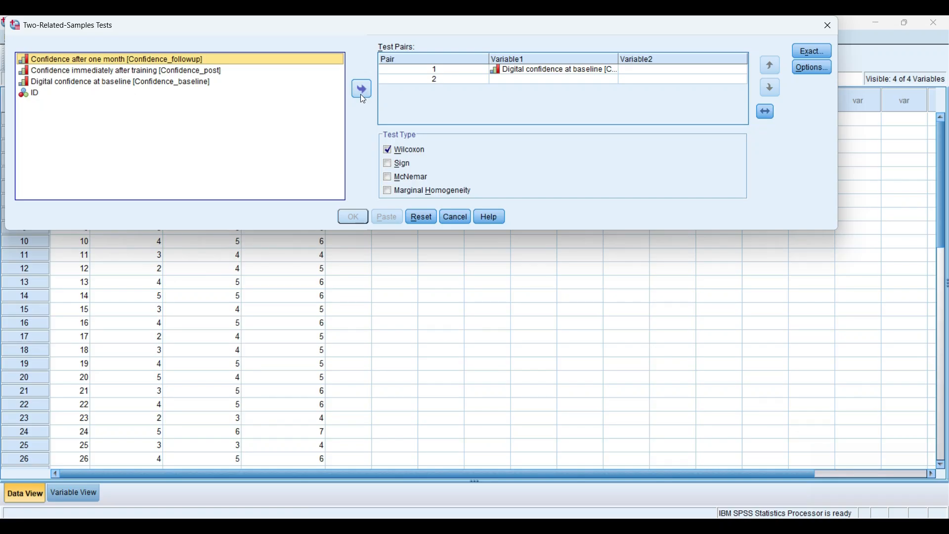
pyautogui.moveTo(295, 61); pyautogui.dragTo(645, 69)
pyautogui.click(353, 216)
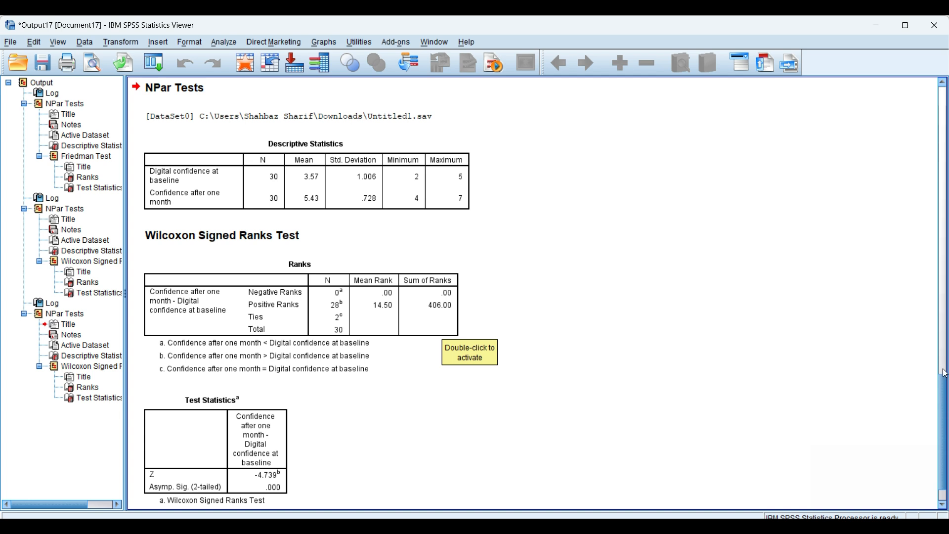
# Step: Examine the ranks and test statistics for baseline versus one-month follow-up, and switch to the PowerPoint slide show
pyautogui.scroll(-1, 945, 390)
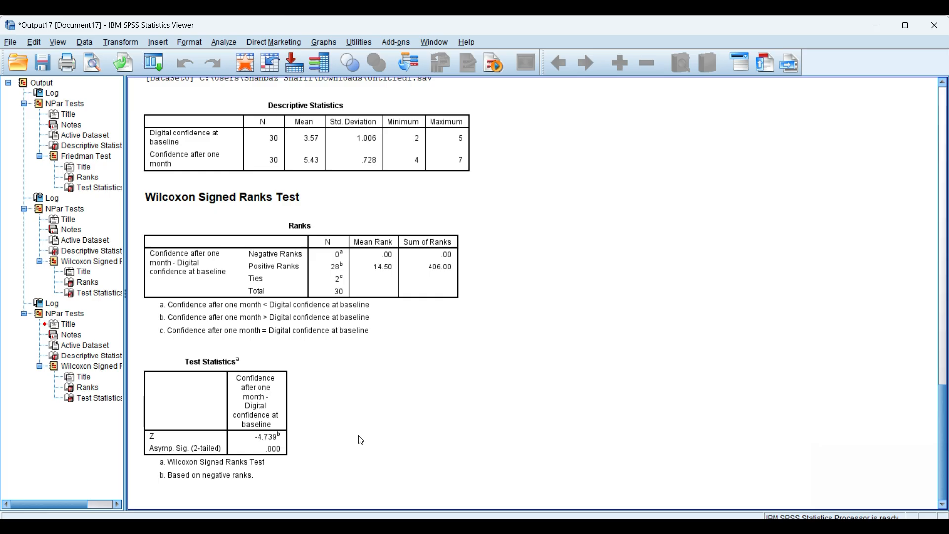
pyautogui.click(284, 325)
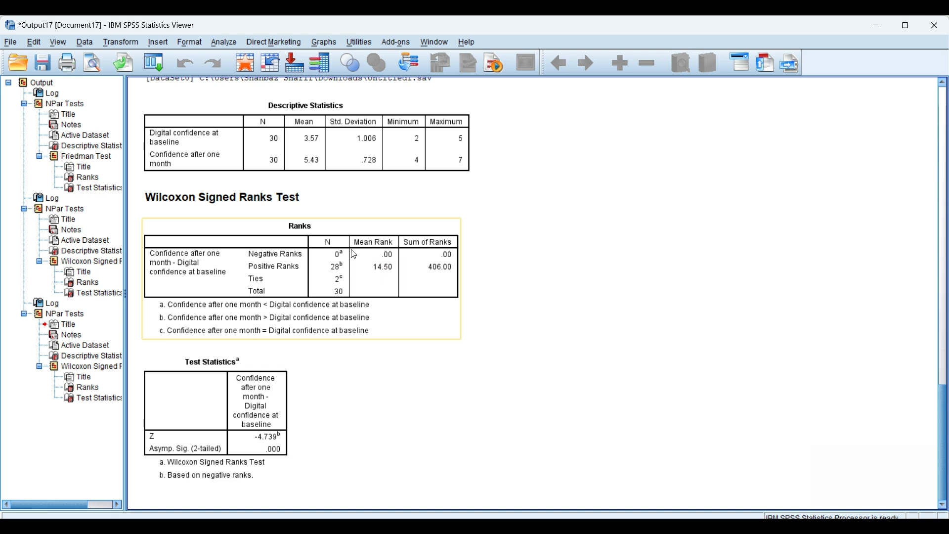
pyautogui.hotkey('alt', 'Tab')
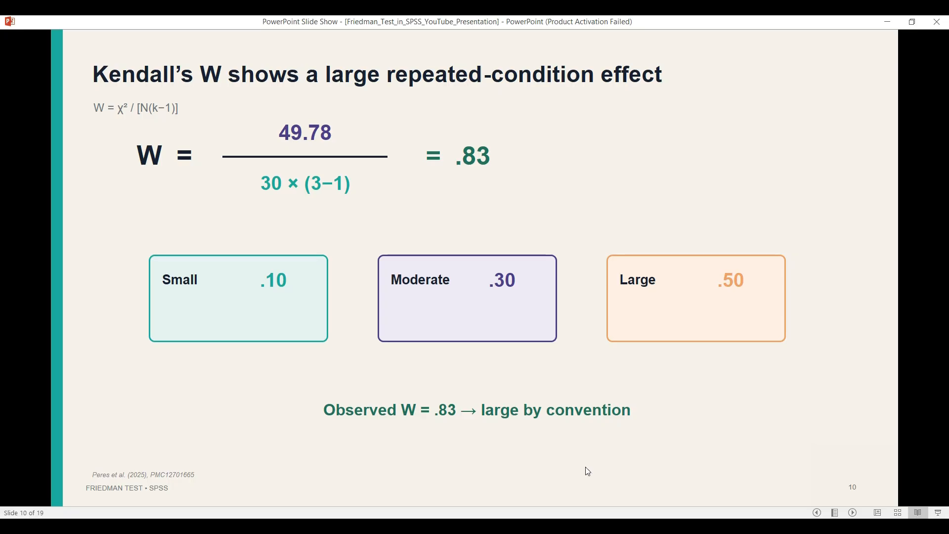
# Step: Go back to the SPSS Data Editor and bring up the legacy two-related-samples test for another comparison
pyautogui.click(683, 528)
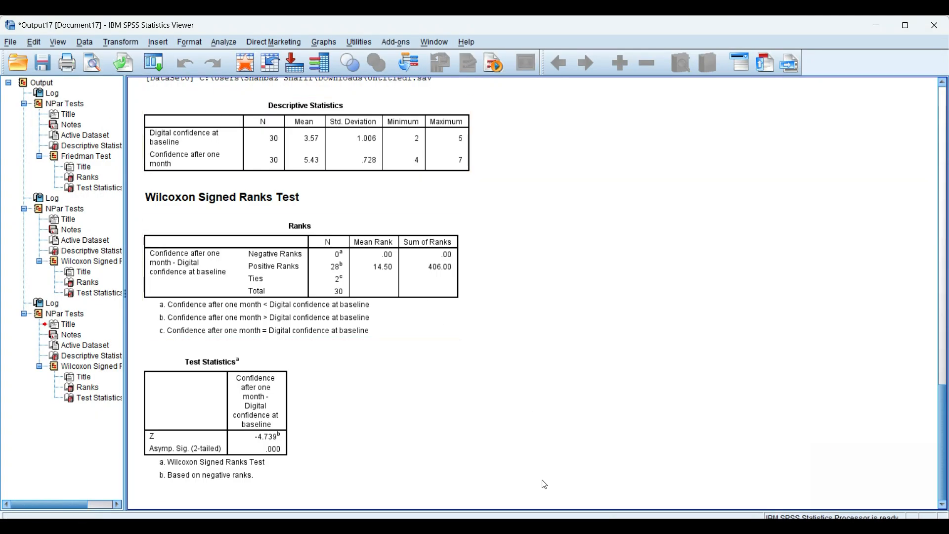
pyautogui.moveTo(519, 528)
pyautogui.click(466, 494)
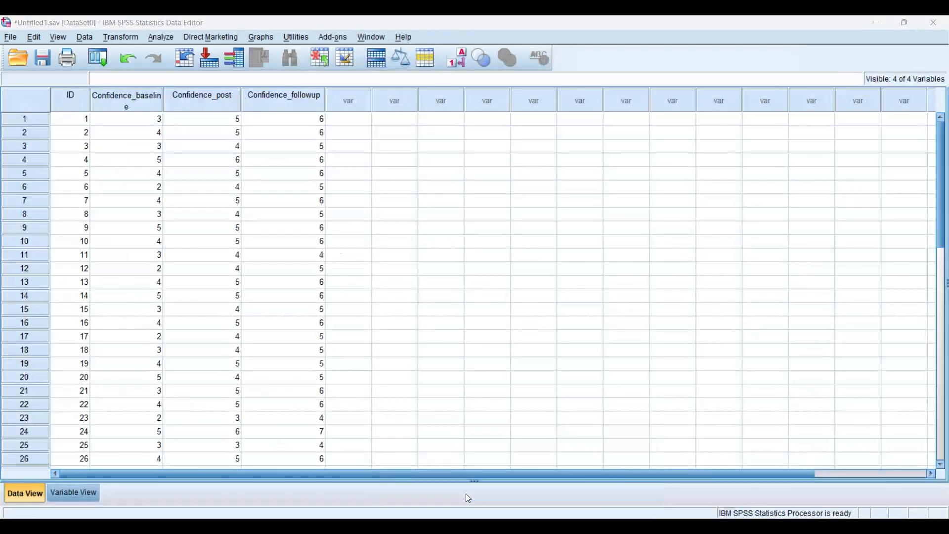
pyautogui.click(147, 39)
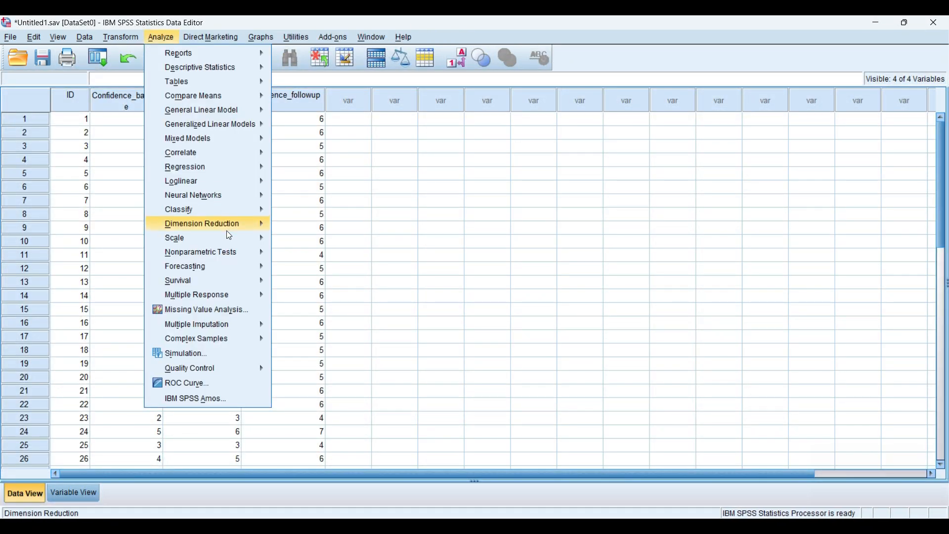
pyautogui.moveTo(226, 252)
pyautogui.moveTo(325, 298)
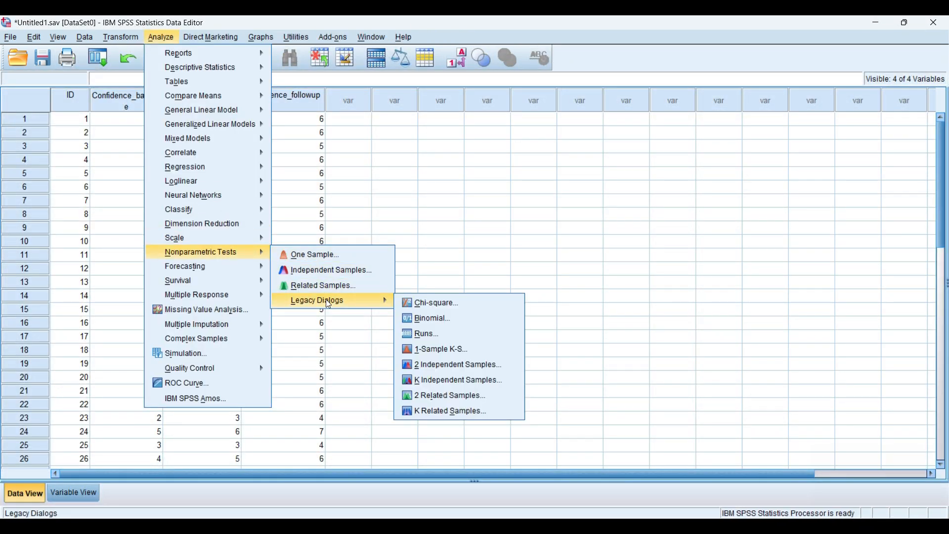
pyautogui.click(453, 395)
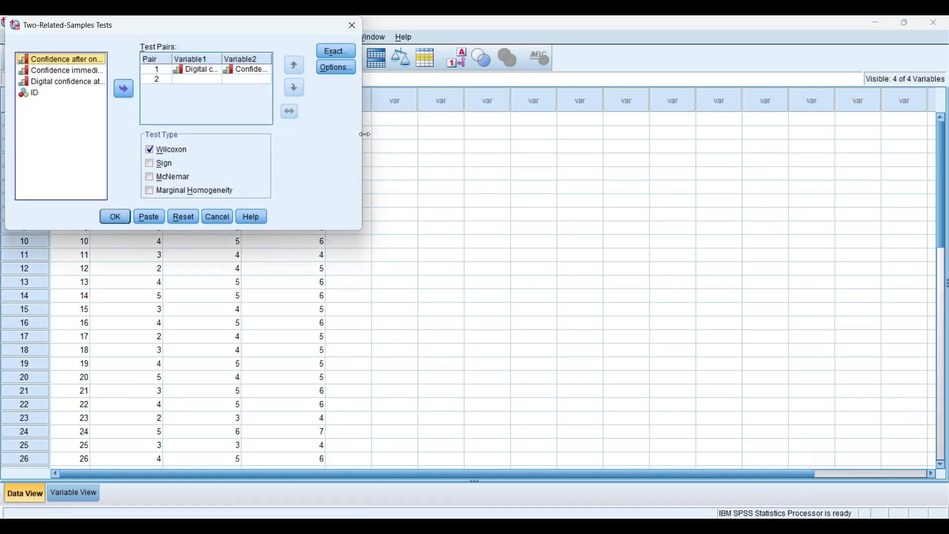
# Step: Replace the baseline variable with Confidence_post as Variable1 of the first pair and run the Wilcoxon test against Confidence_followup
pyautogui.moveTo(363, 148); pyautogui.dragTo(933, 153)
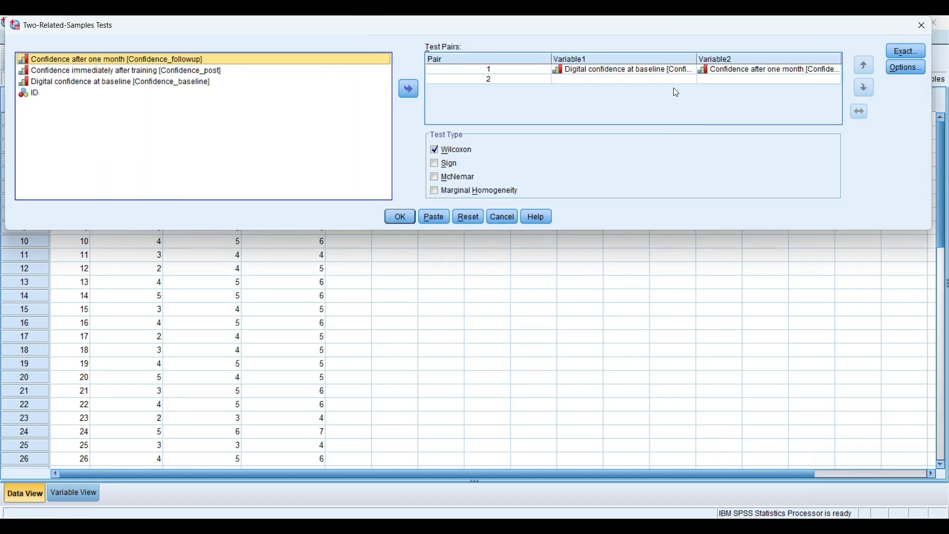
pyautogui.click(643, 71)
pyautogui.click(406, 94)
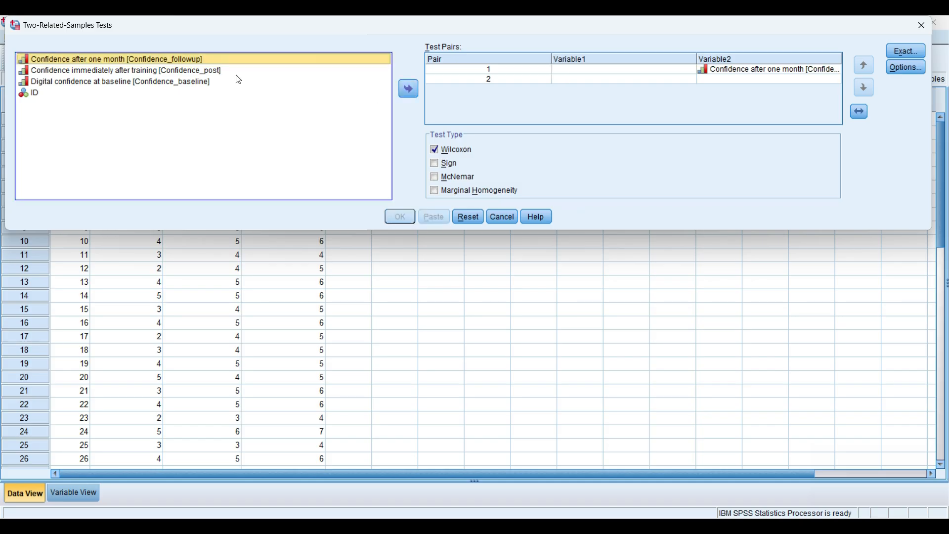
pyautogui.click(138, 74)
pyautogui.moveTo(140, 78); pyautogui.dragTo(560, 68)
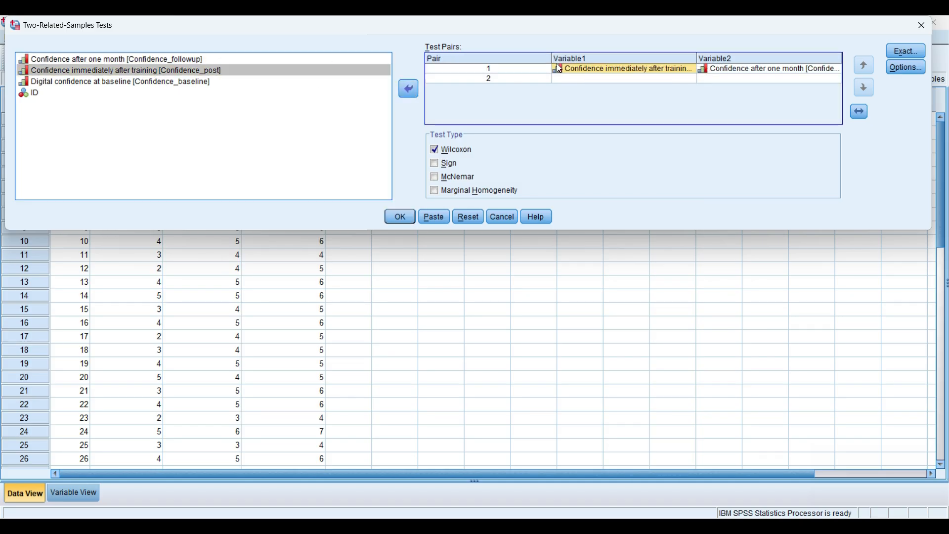
pyautogui.click(401, 216)
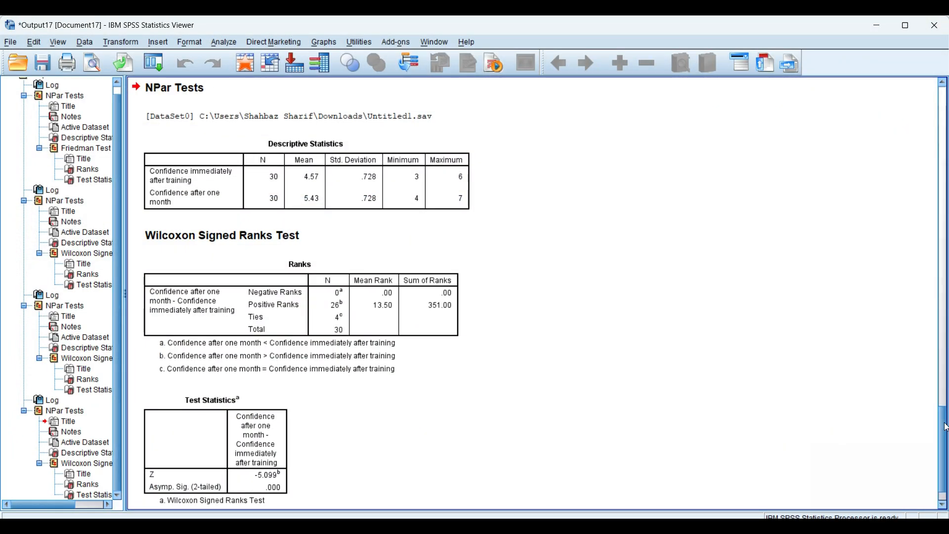
# Step: Examine the ranks and test statistics for post-training versus one-month follow-up, and switch to the PowerPoint slide on omnibus and follow-up thresholds
pyautogui.moveTo(944, 421); pyautogui.dragTo(945, 429)
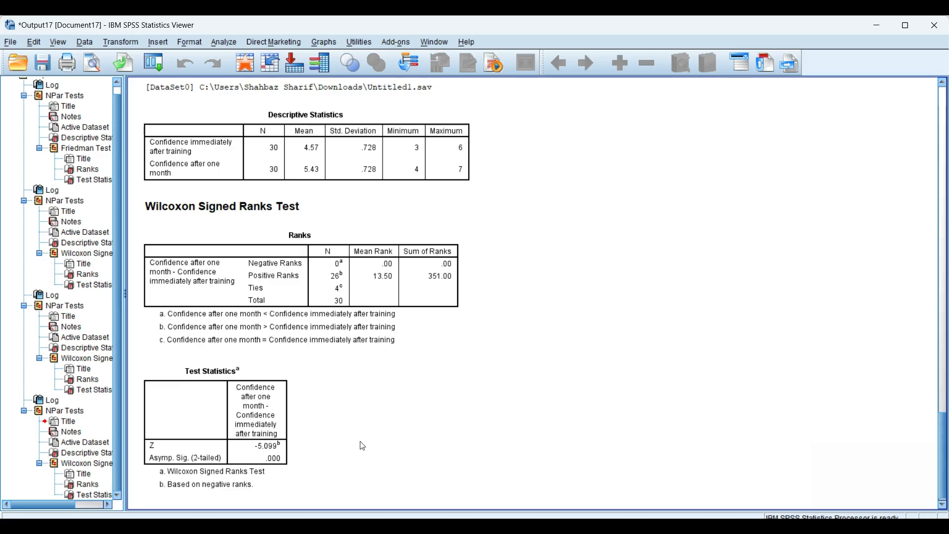
pyautogui.click(257, 286)
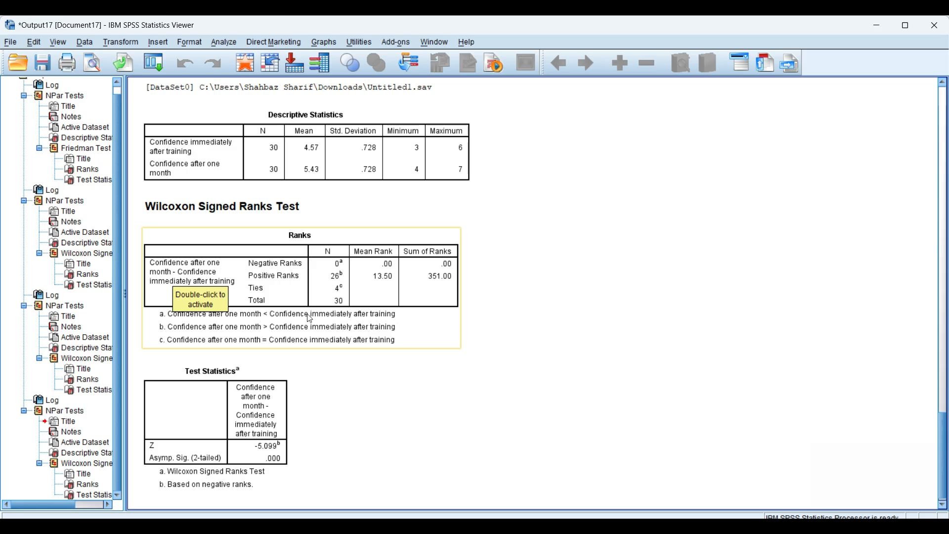
pyautogui.click(466, 423)
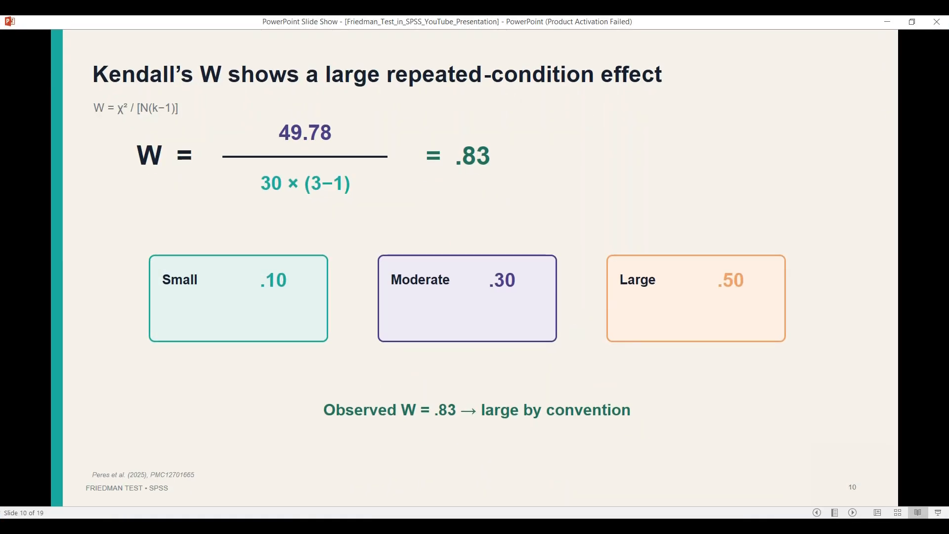
pyautogui.scroll(1, 715, 459)
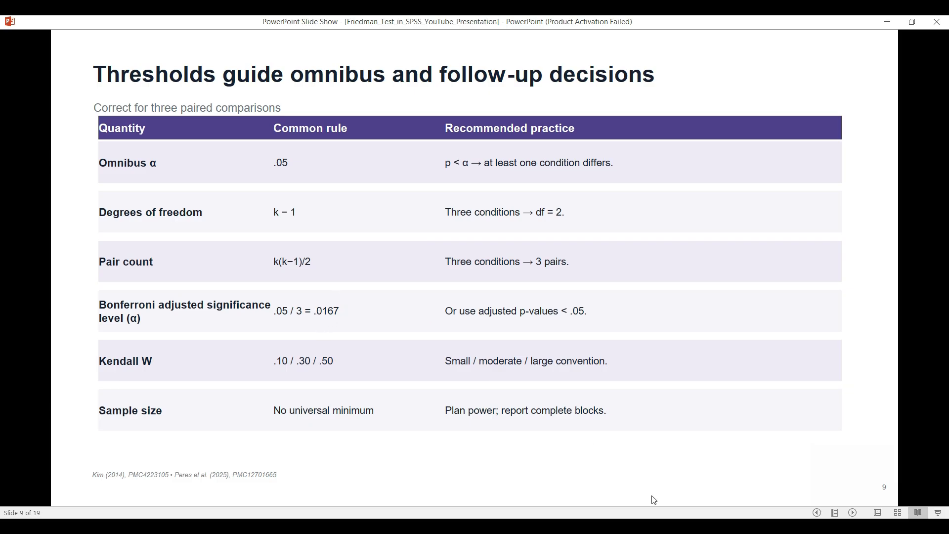
# Step: Return to the SPSS output and check the Wilcoxon significance values against the Bonferroni adjusted significance level on the PowerPoint slide
pyautogui.moveTo(521, 527)
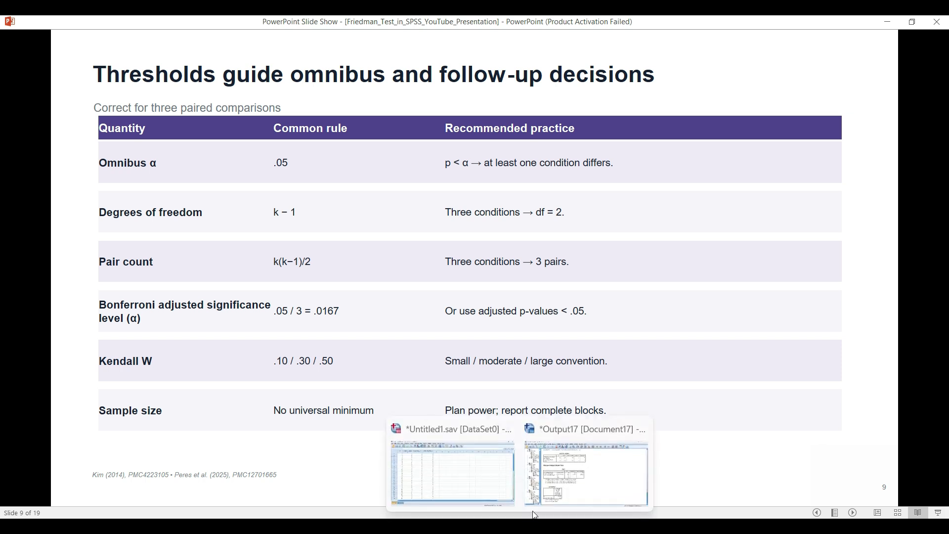
pyautogui.click(594, 480)
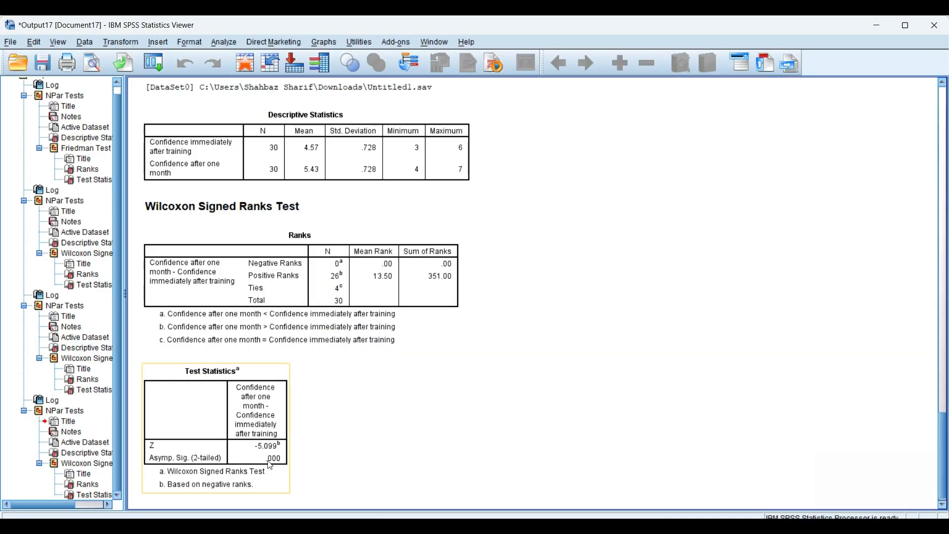
pyautogui.moveTo(947, 428); pyautogui.dragTo(946, 258)
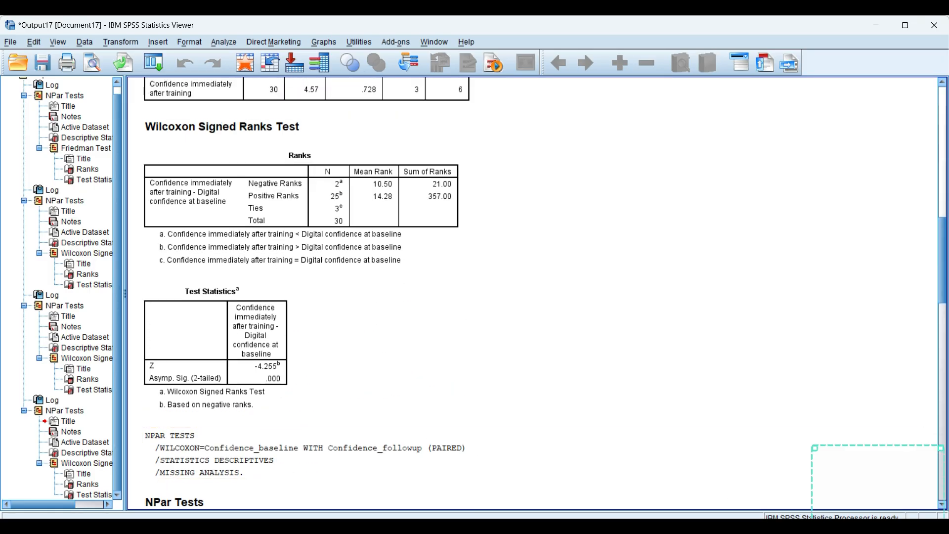
pyautogui.hotkey('alt', 'Tab')
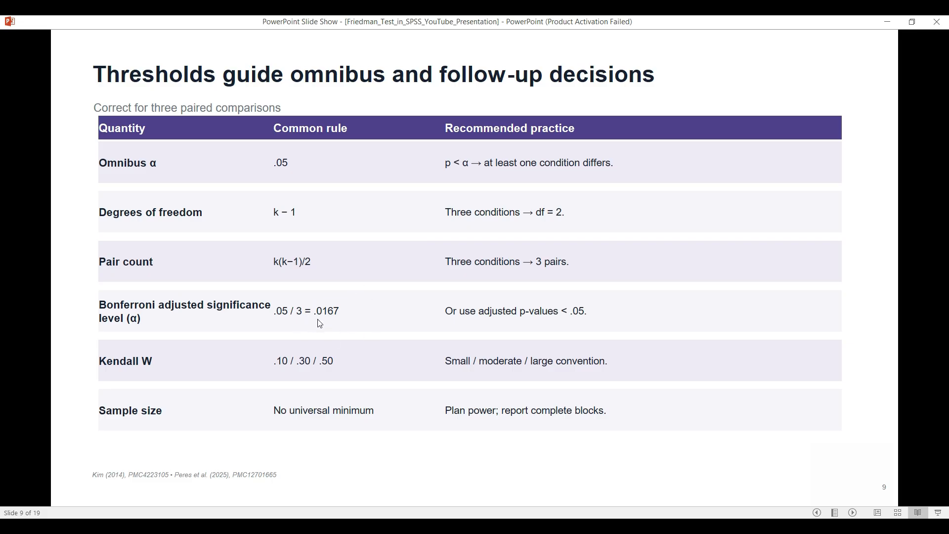
pyautogui.moveTo(683, 526)
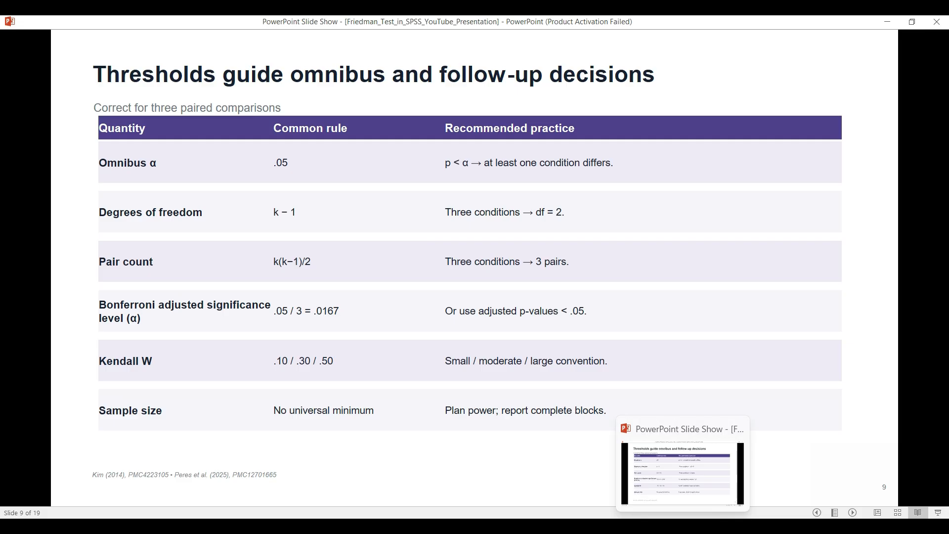
pyautogui.click(683, 526)
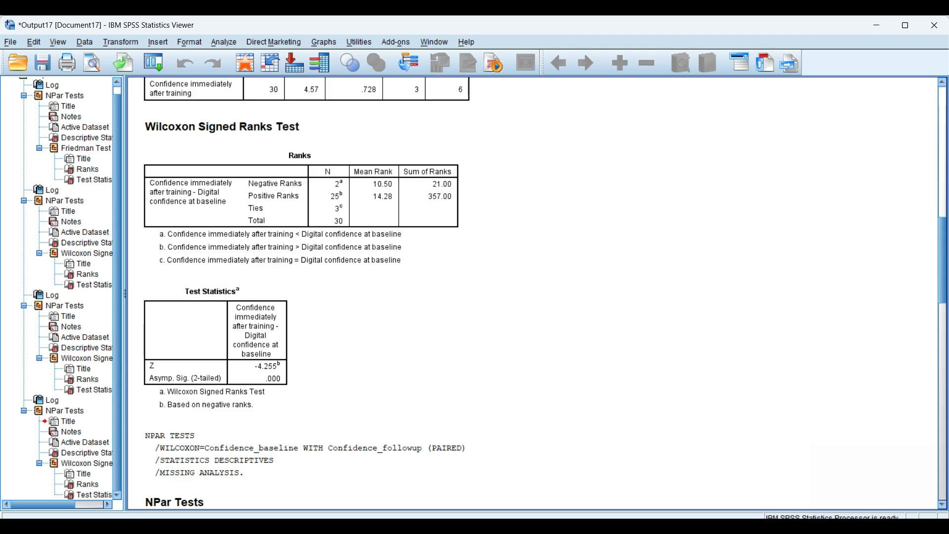